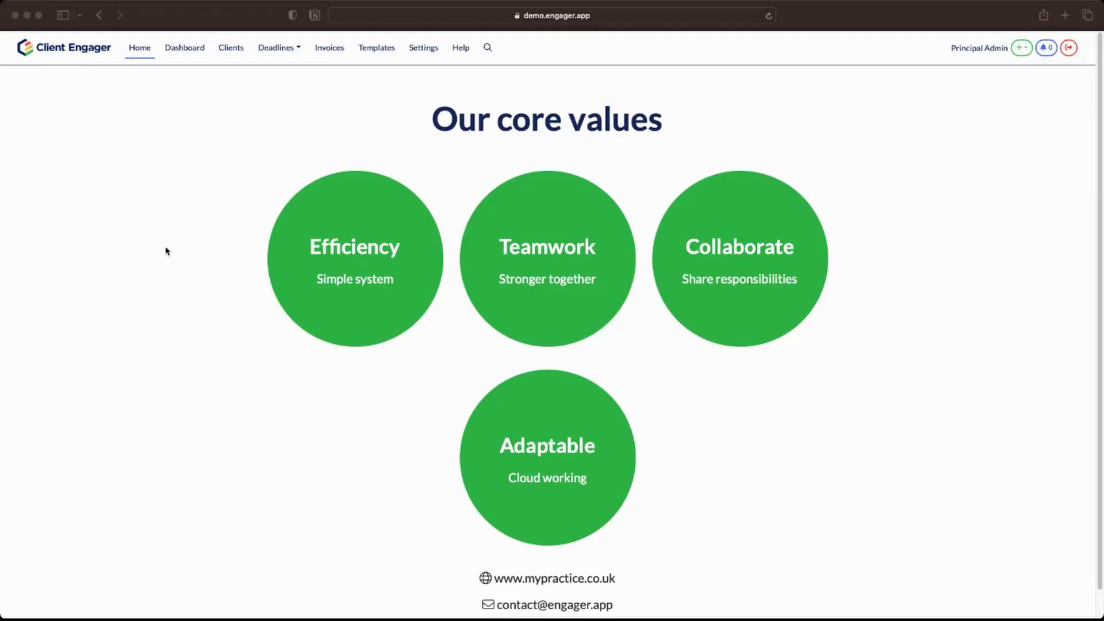
Open Client Engager Online Limited from the clients list and confirm it has no signing requests.
click(229, 51)
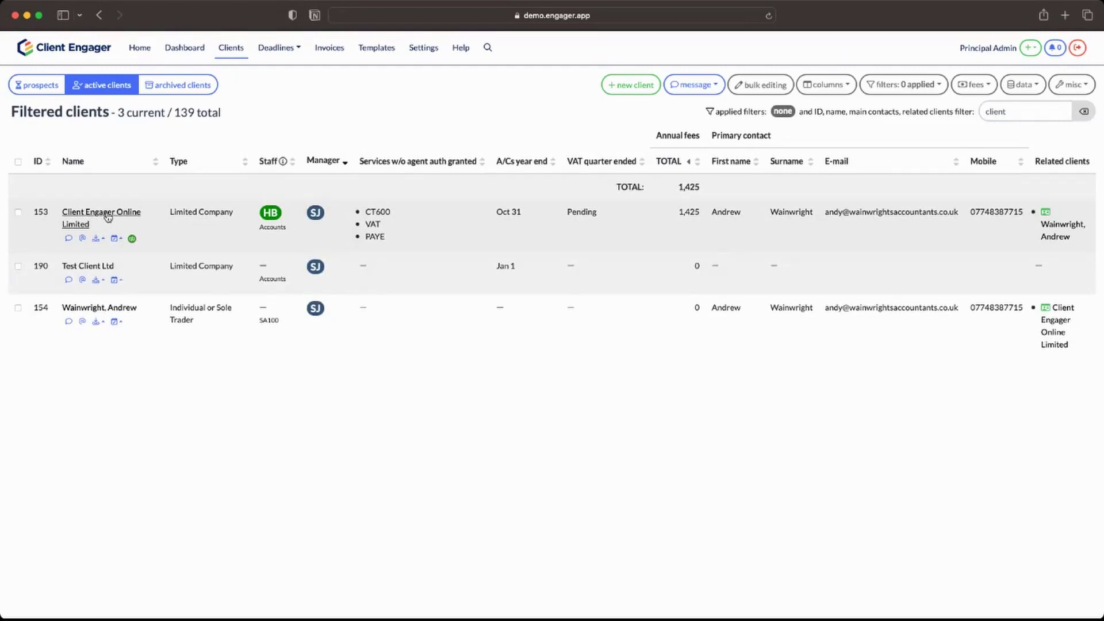
click(107, 217)
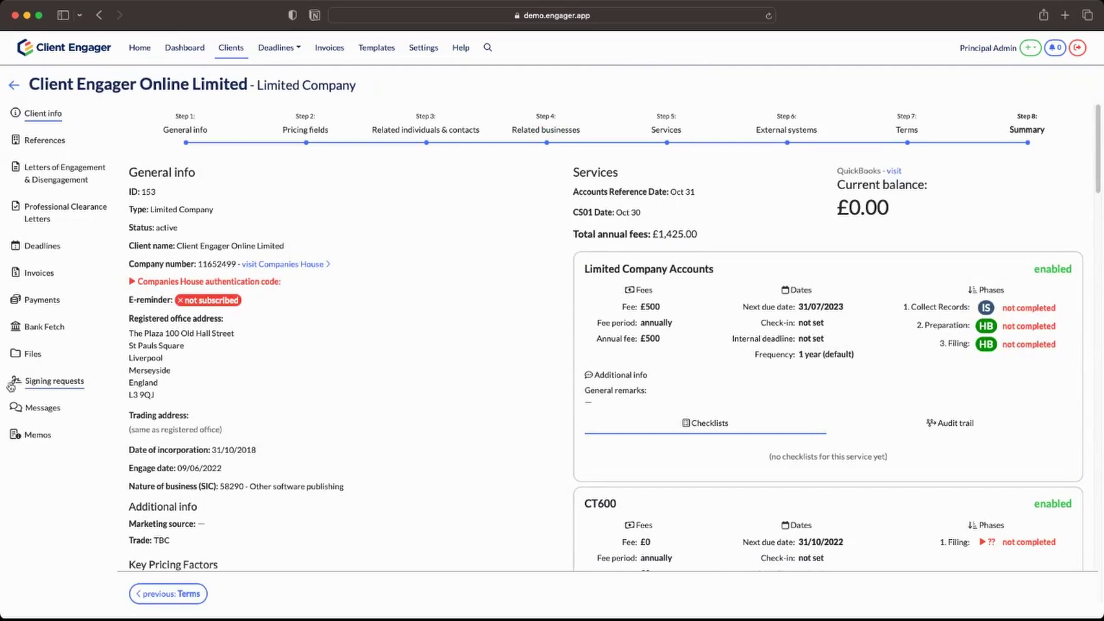
click(72, 384)
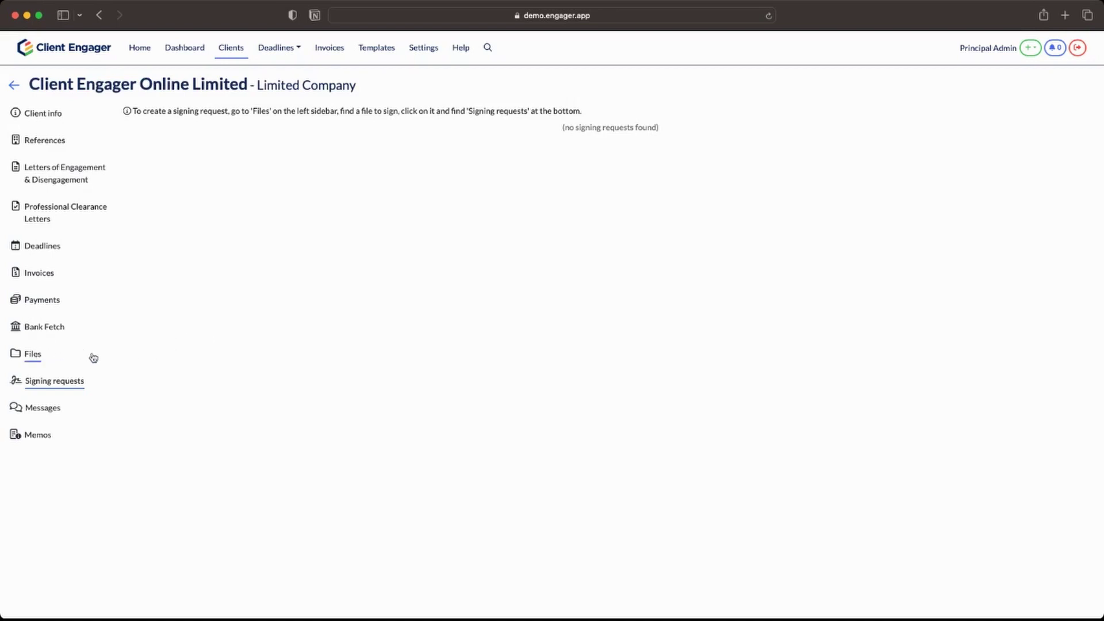
Upload label.pdf (54.04 KB) into the client's VAT / 2022 folder.
click(33, 357)
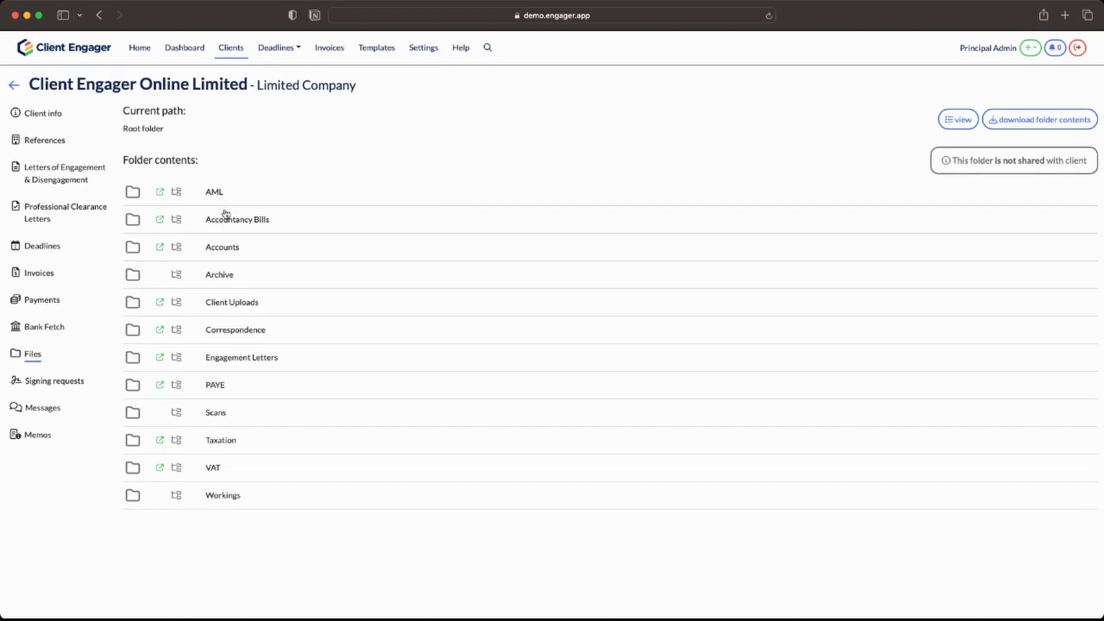
click(213, 469)
click(217, 249)
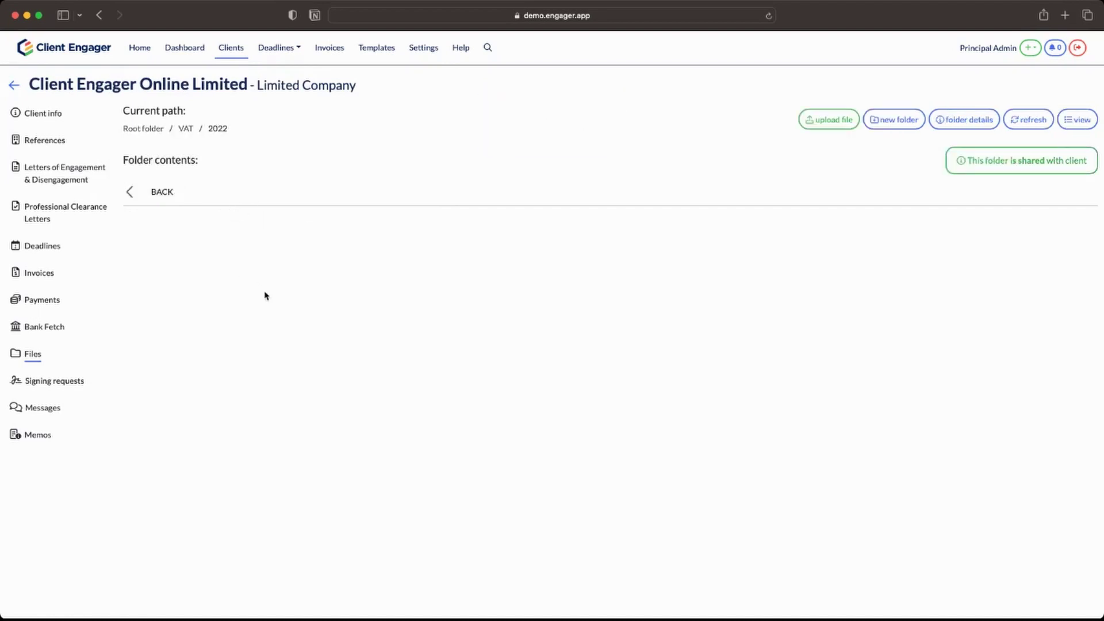
click(828, 120)
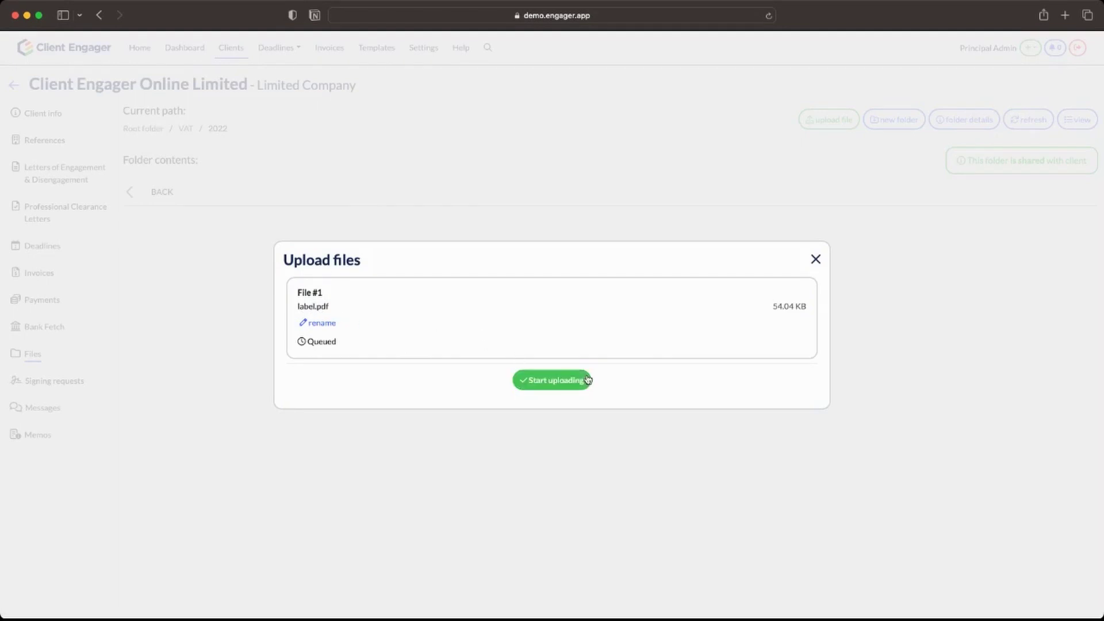
click(542, 382)
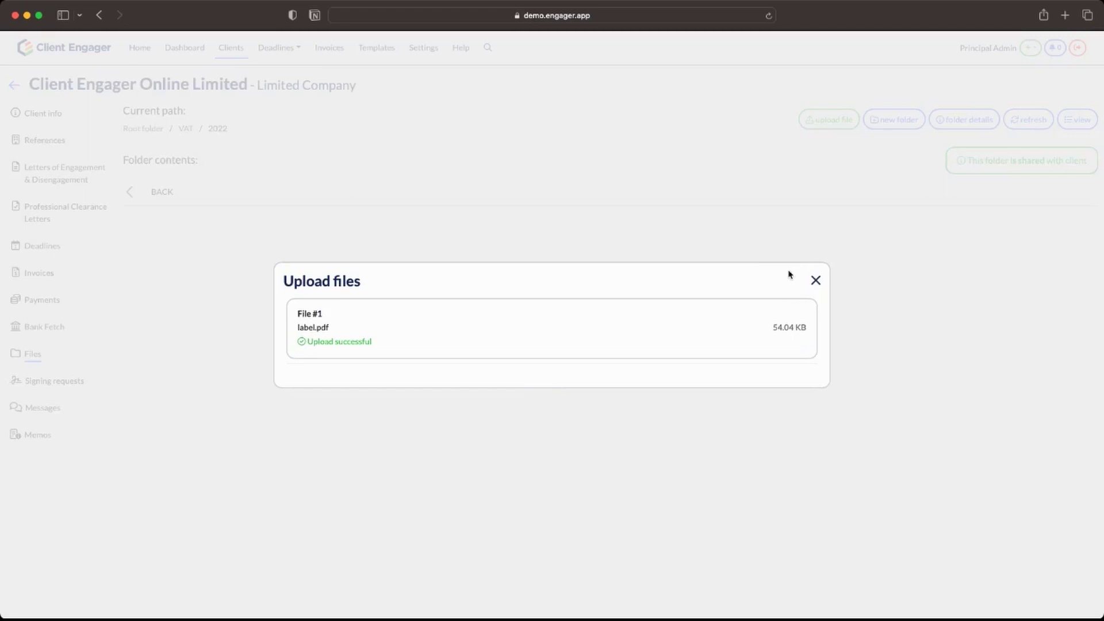
click(815, 282)
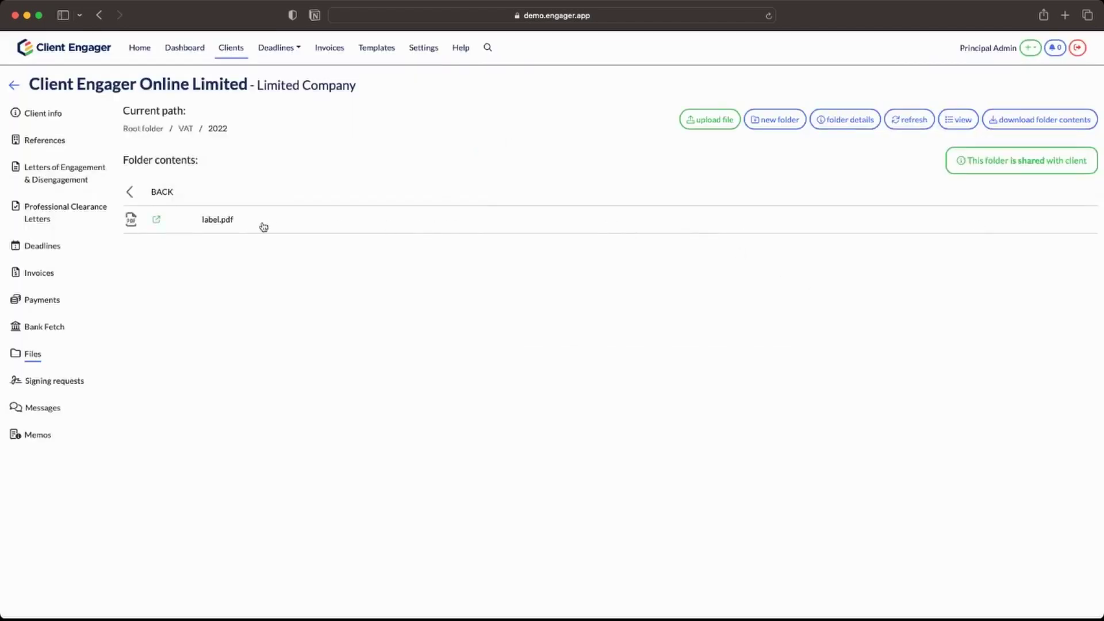
Open label.pdf's file details and scroll through its document preview.
click(222, 224)
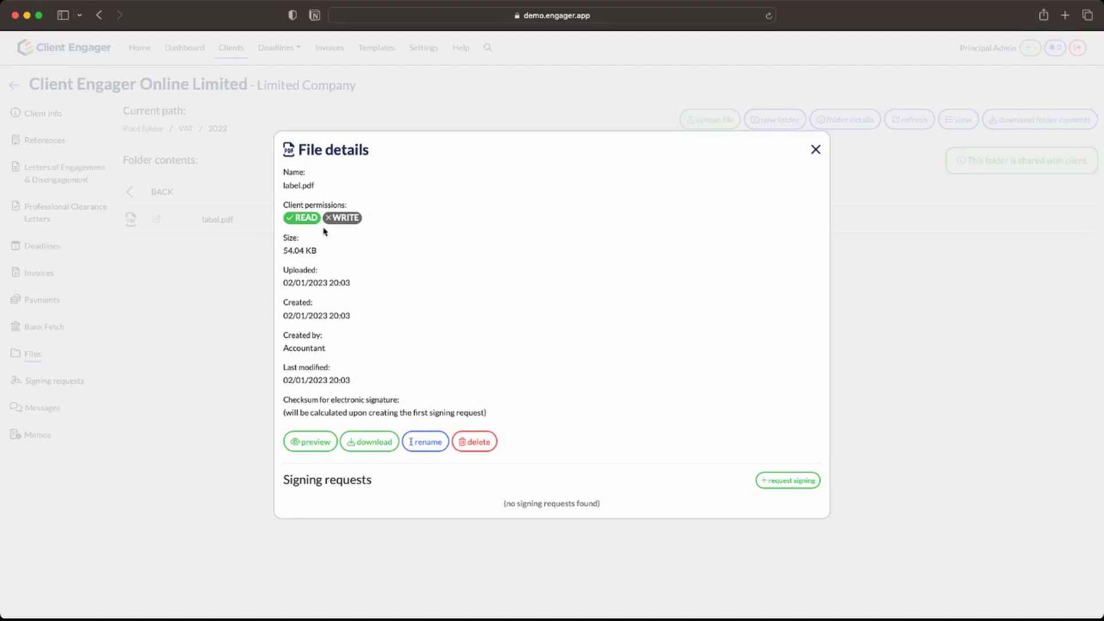
mouse_move(304, 218)
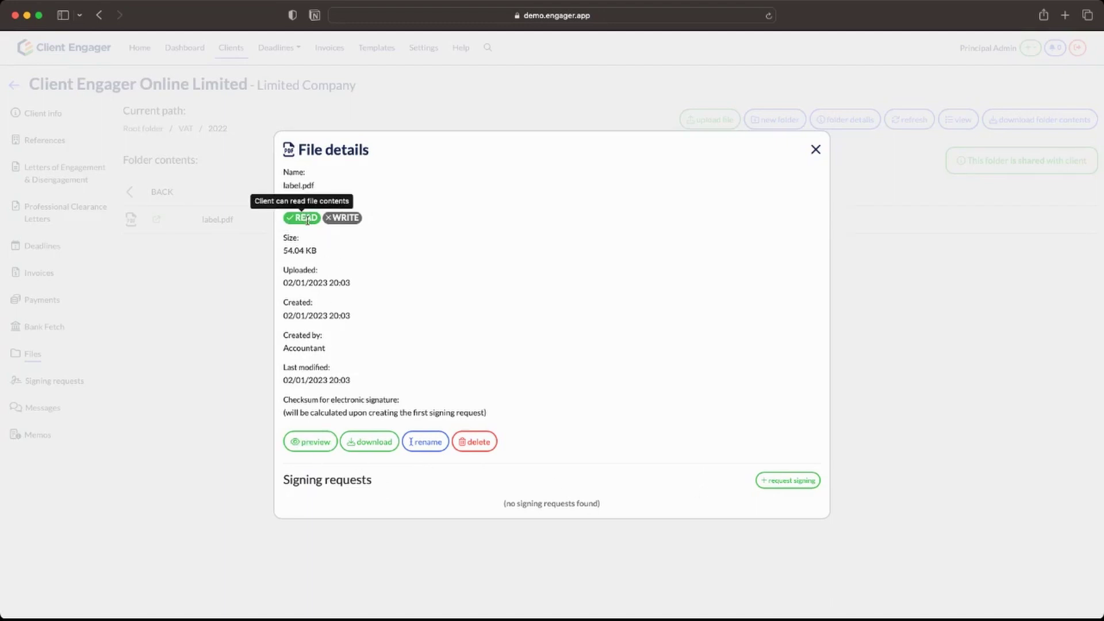
mouse_move(347, 222)
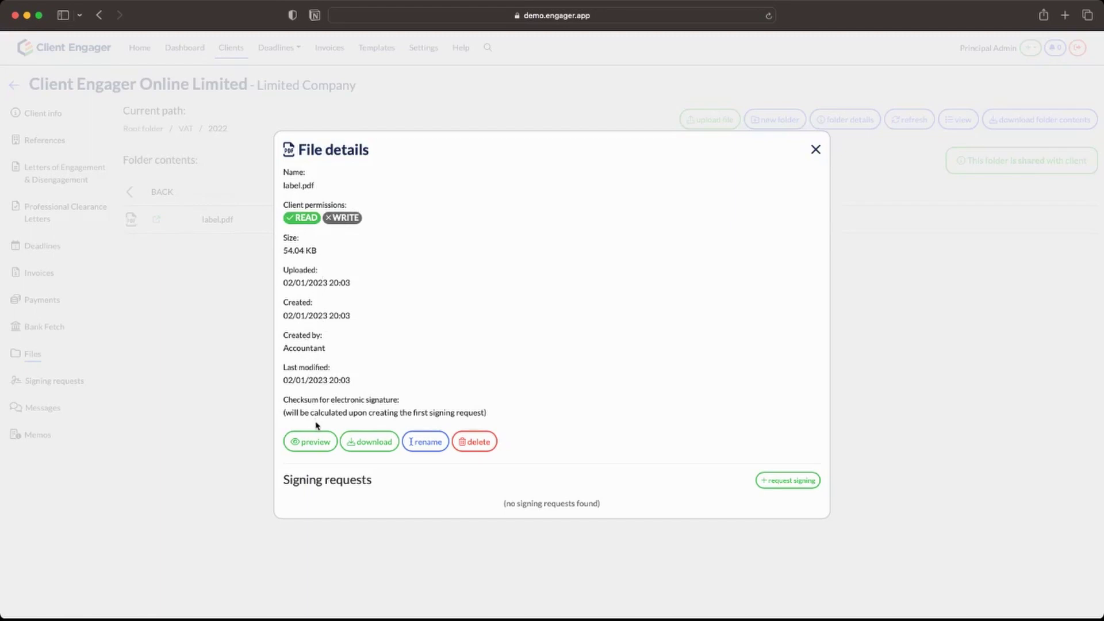
click(314, 442)
scroll(410, 386, down, 5)
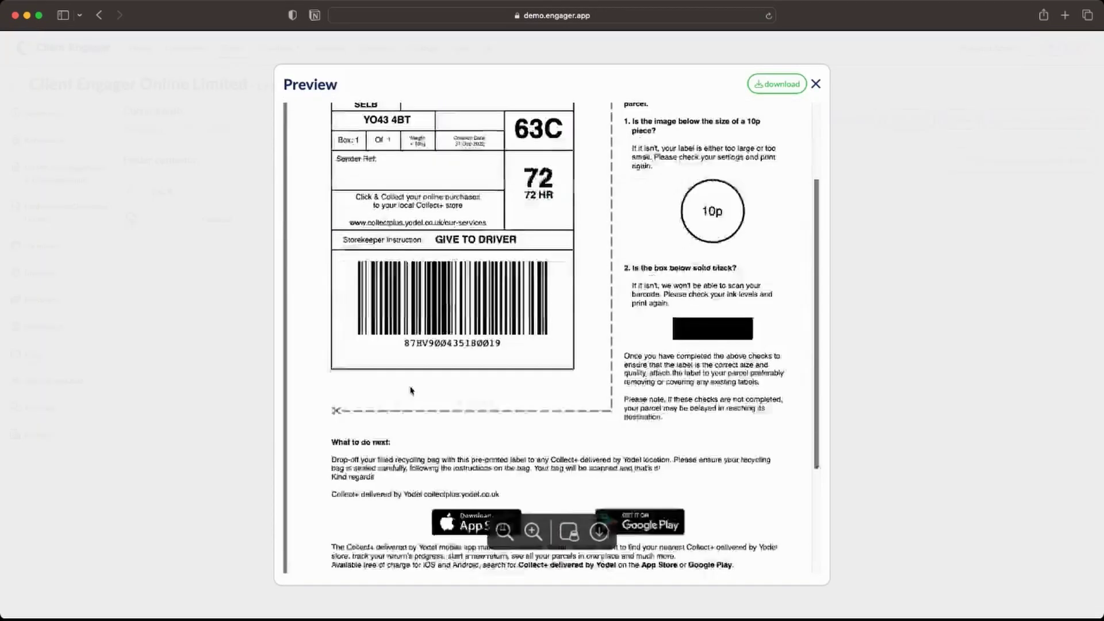
scroll(410, 386, up, 5)
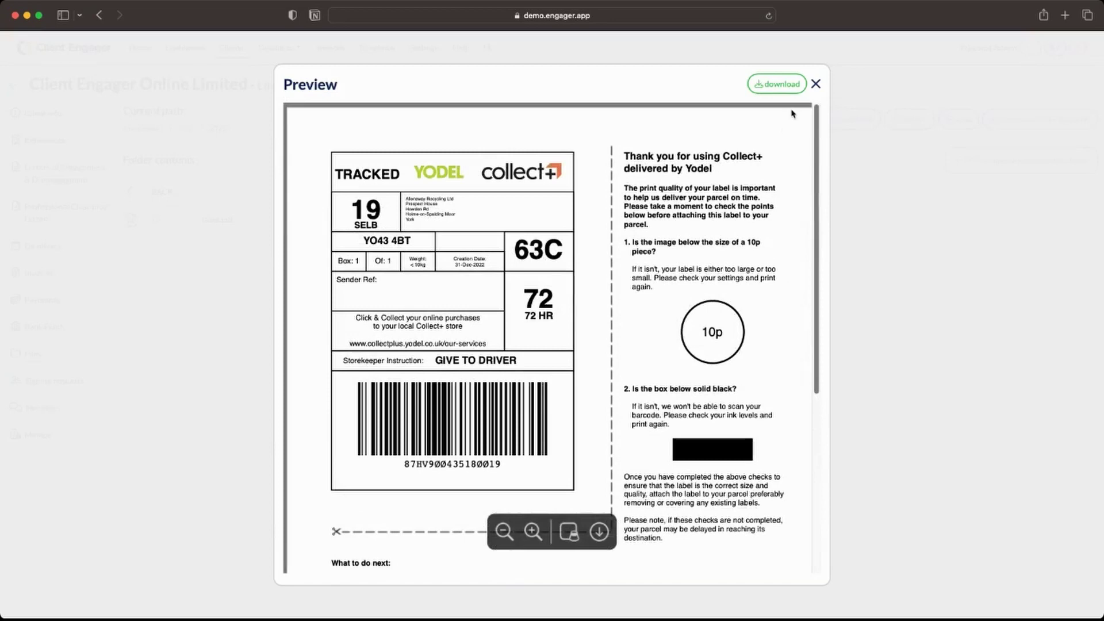
click(815, 86)
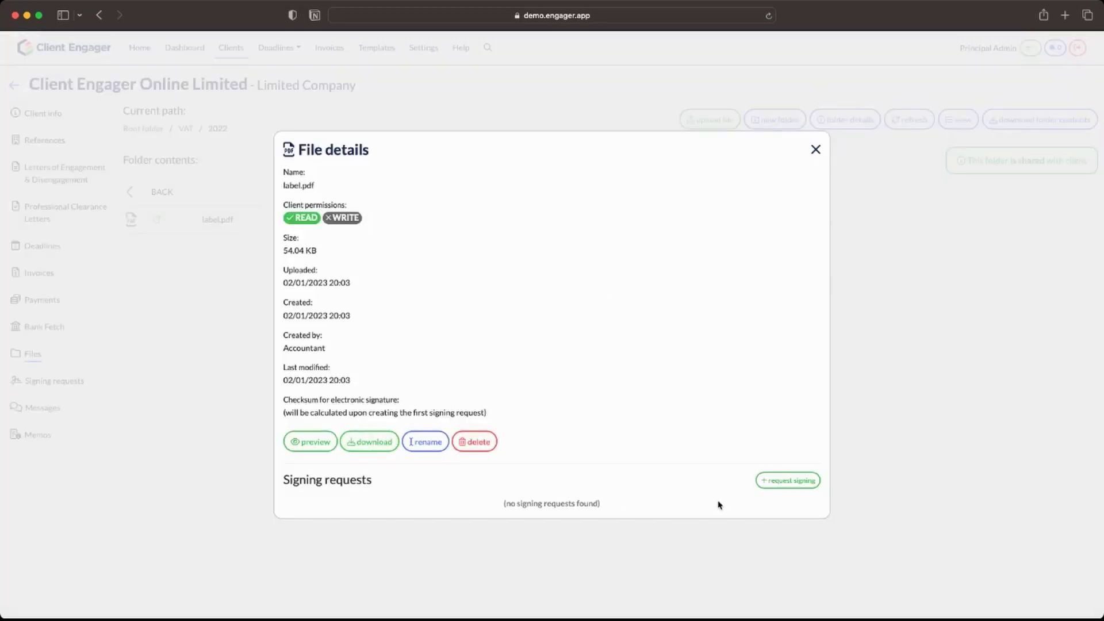
Create a 'Tax Return' signing request for label.pdf and e-mail the signing link to the signee.
click(787, 481)
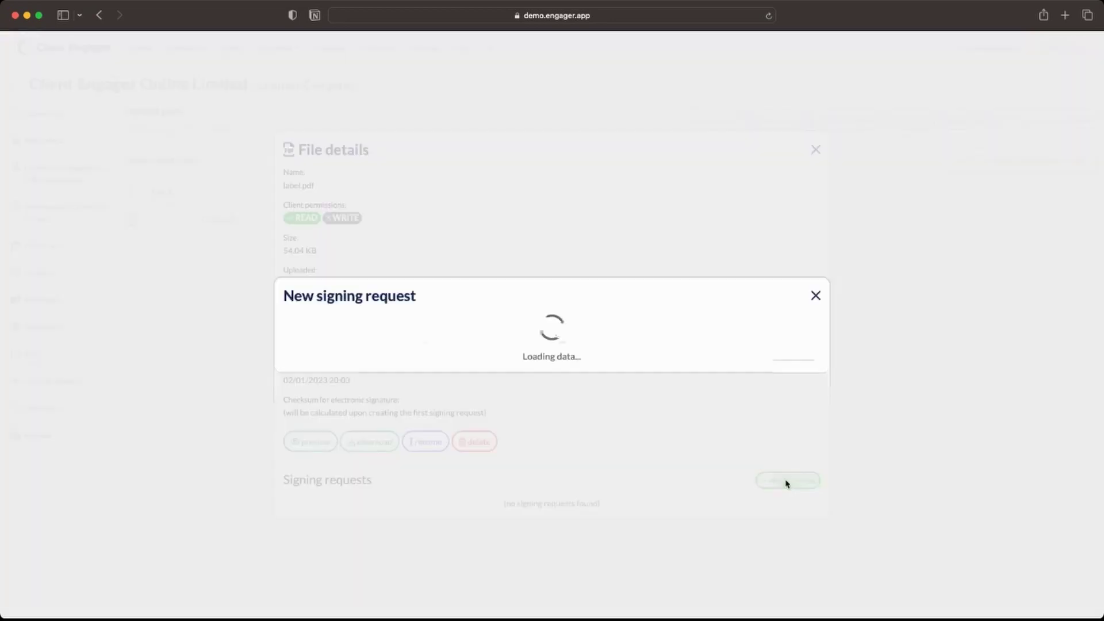
click(460, 350)
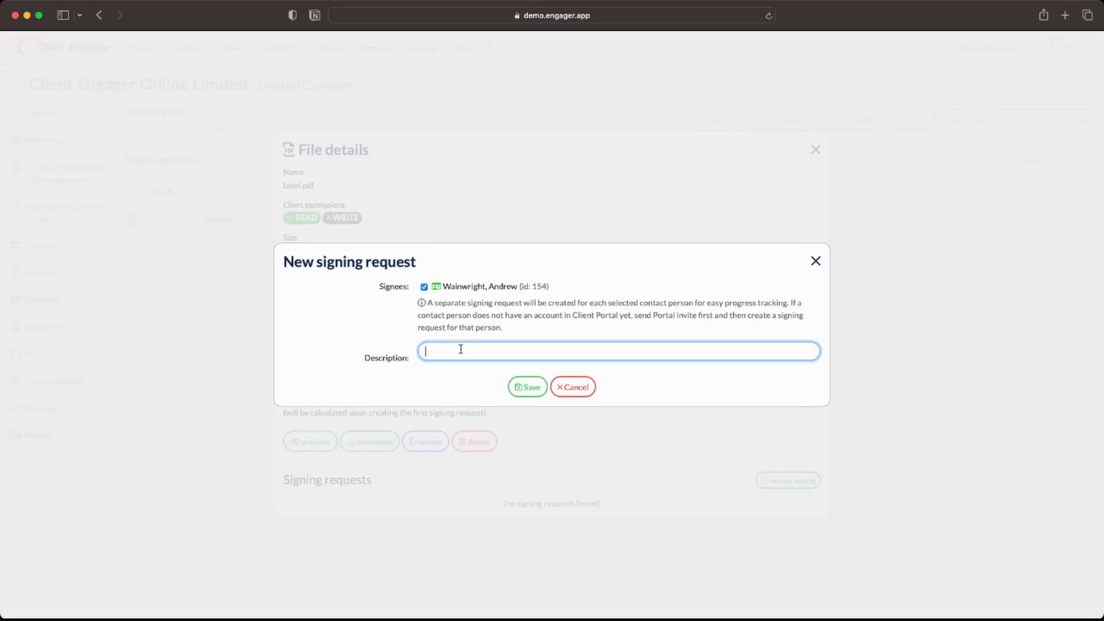
text(Tax Return)
click(539, 390)
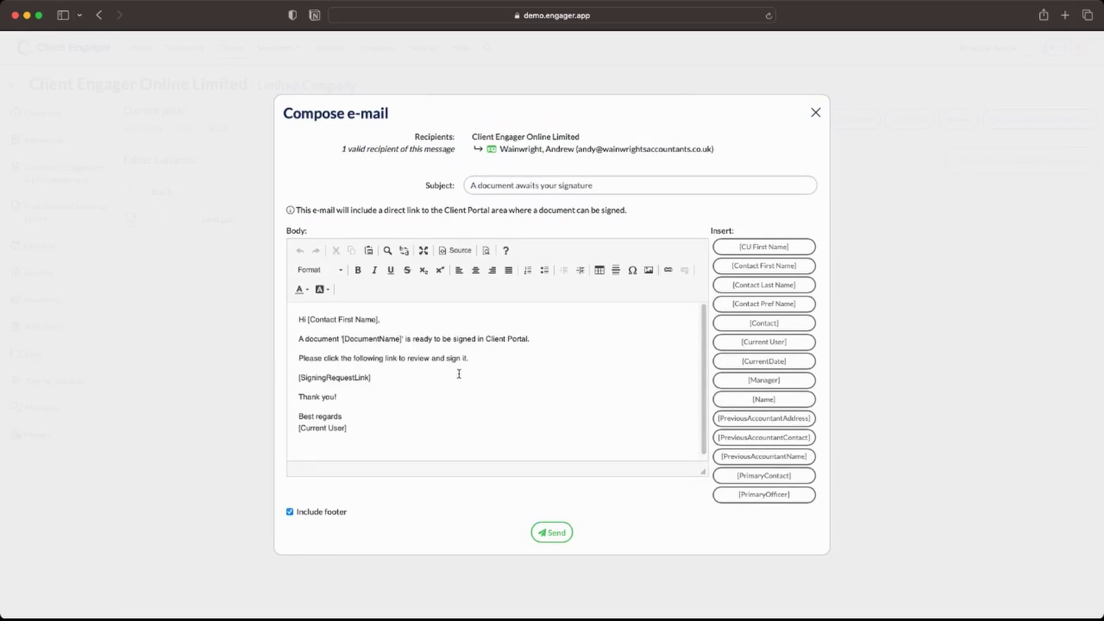
click(546, 535)
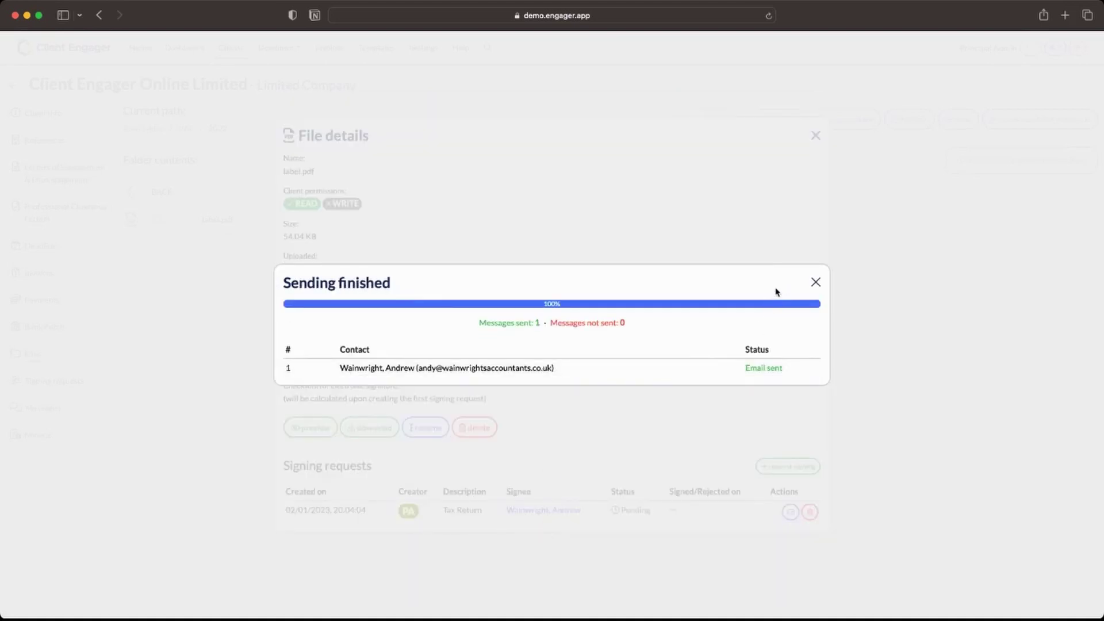
click(816, 282)
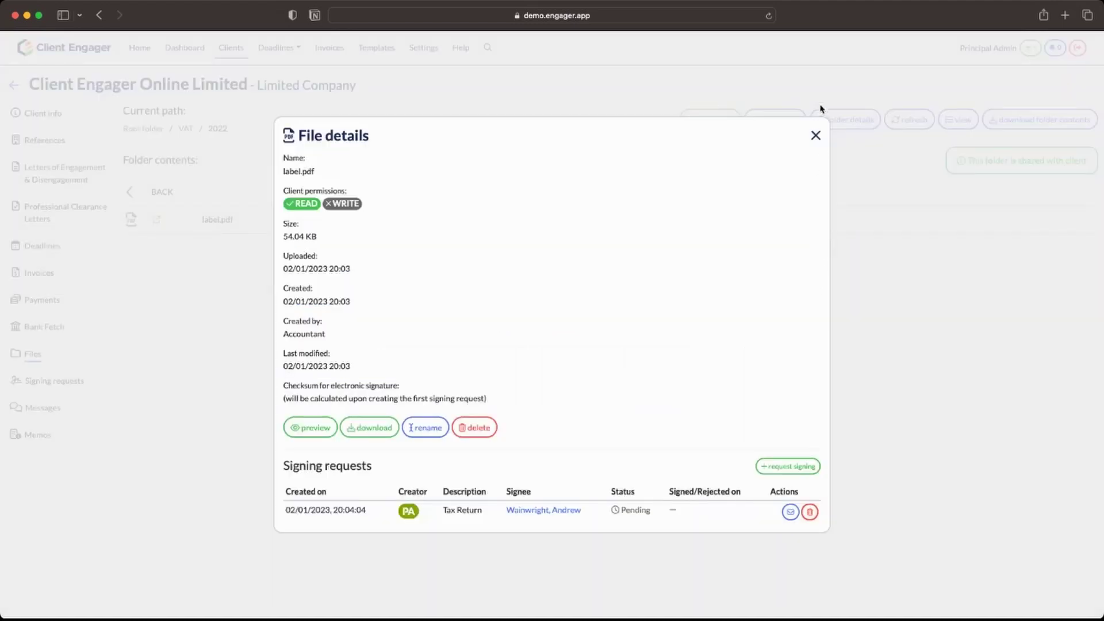
Close label.pdf's file details and list the client's signing requests, with Tax Return Pending.
click(815, 137)
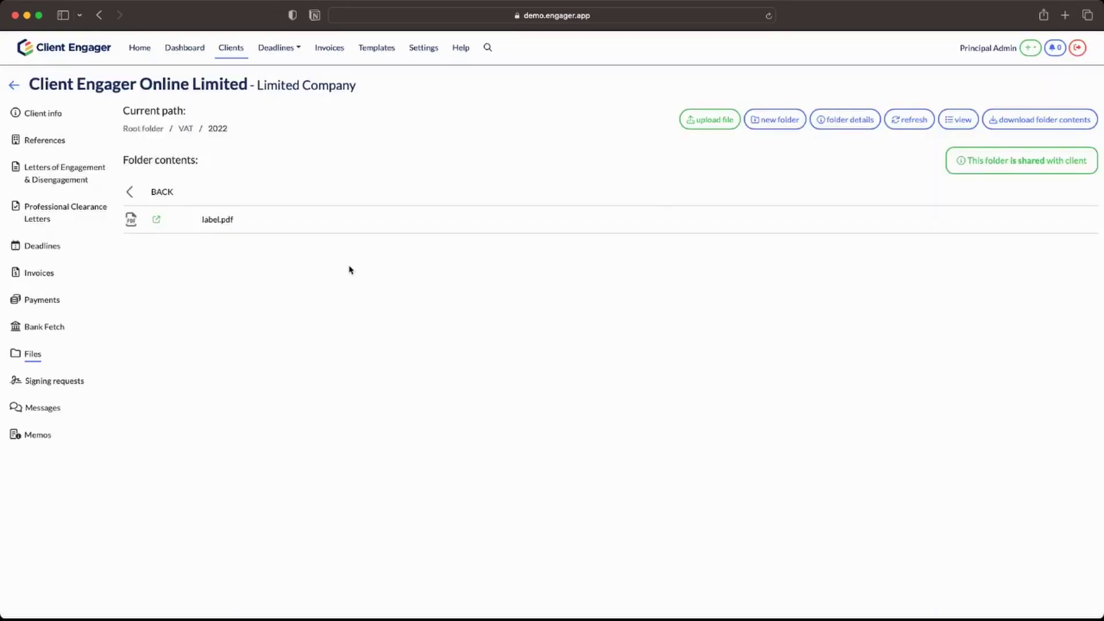
click(38, 382)
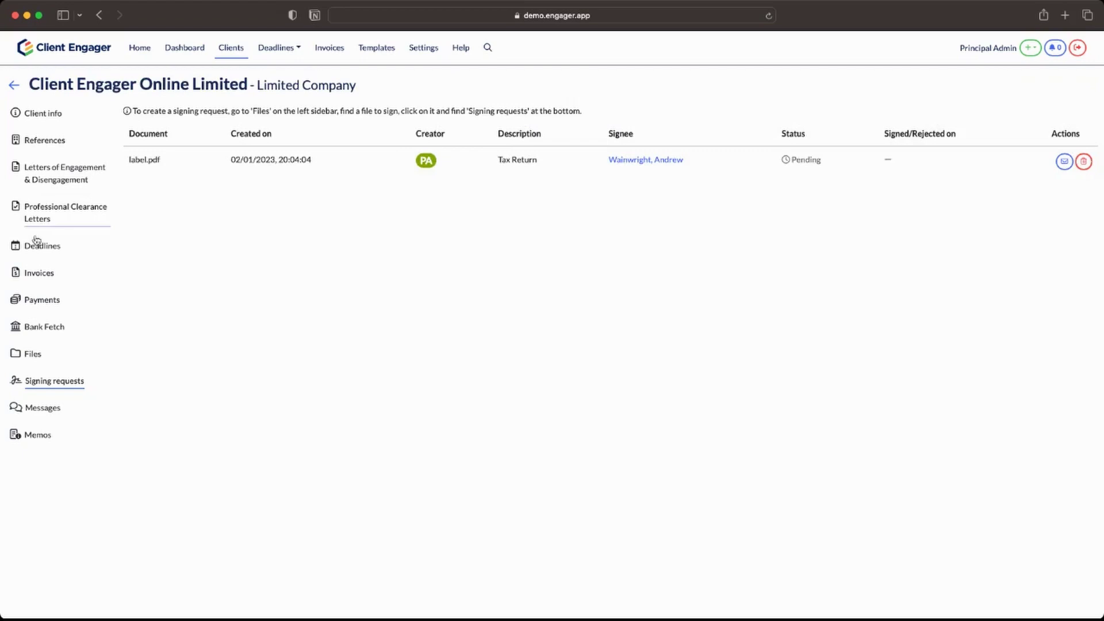
Go to the dashboard and page forward to the Document Signing Requests widgets showing 1 pending.
click(181, 48)
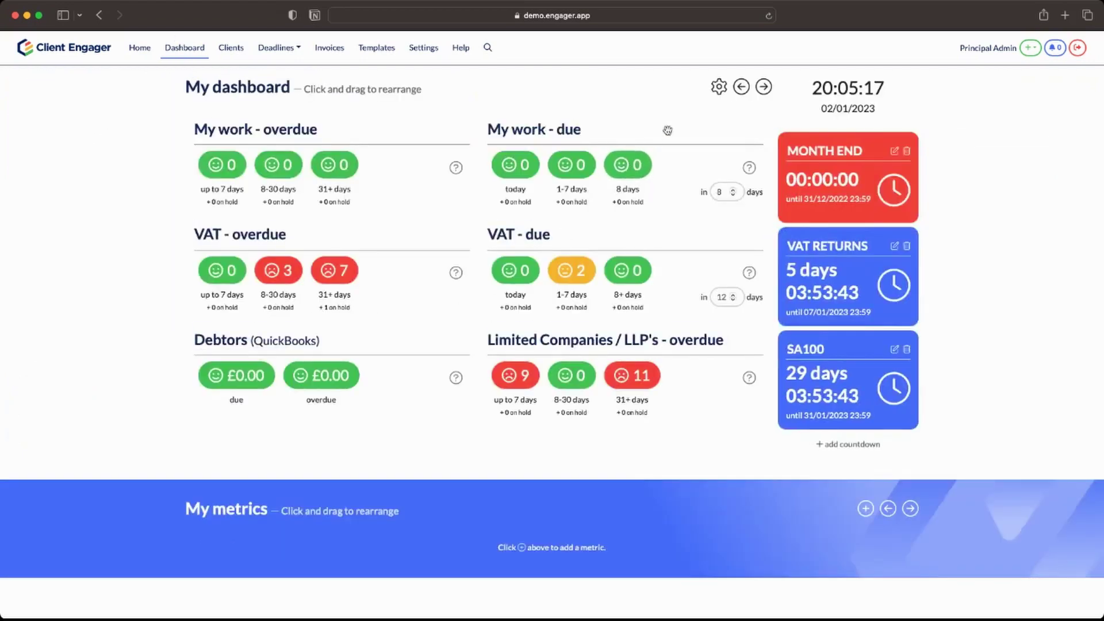
click(764, 87)
click(763, 87)
click(764, 87)
click(764, 87)
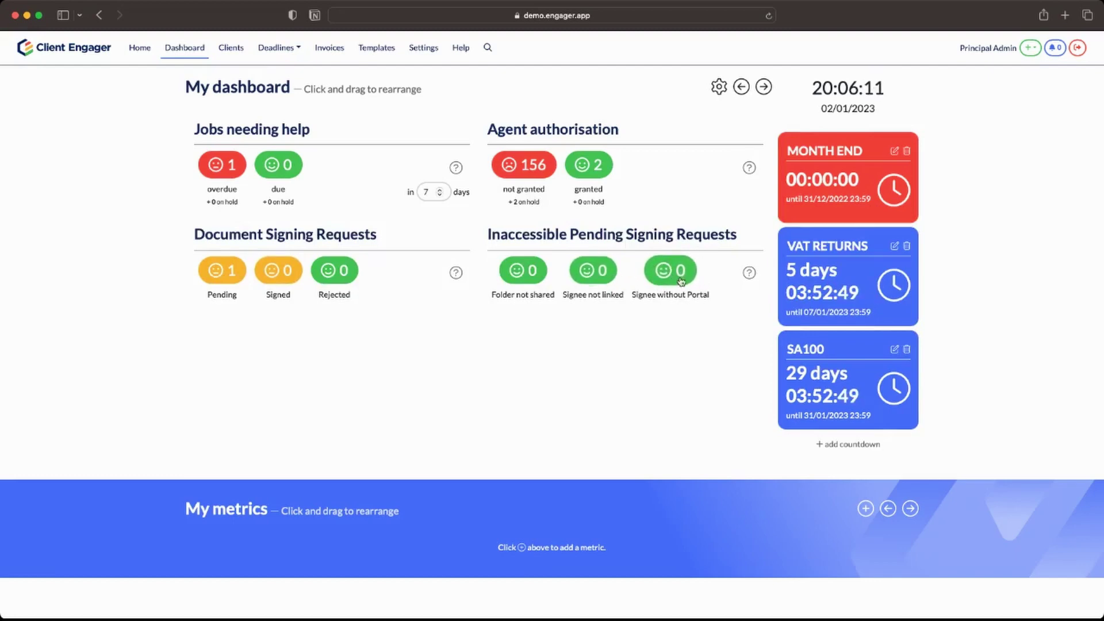
Check each of the three Inaccessible Pending Signing Requests lists is empty, then view notifications.
click(676, 283)
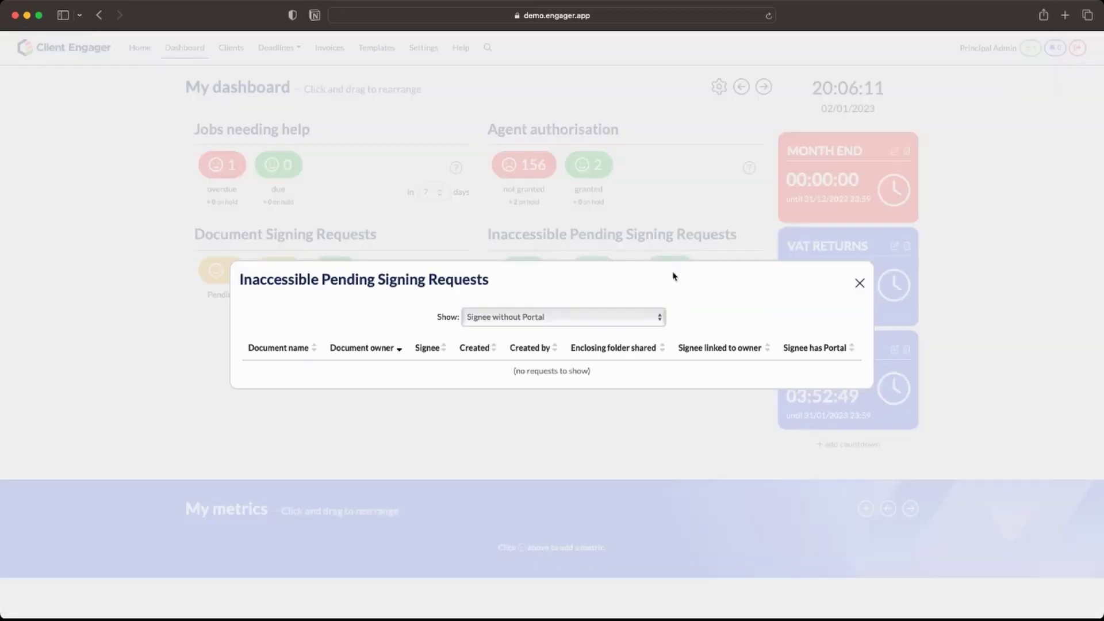
click(859, 283)
click(598, 275)
click(860, 285)
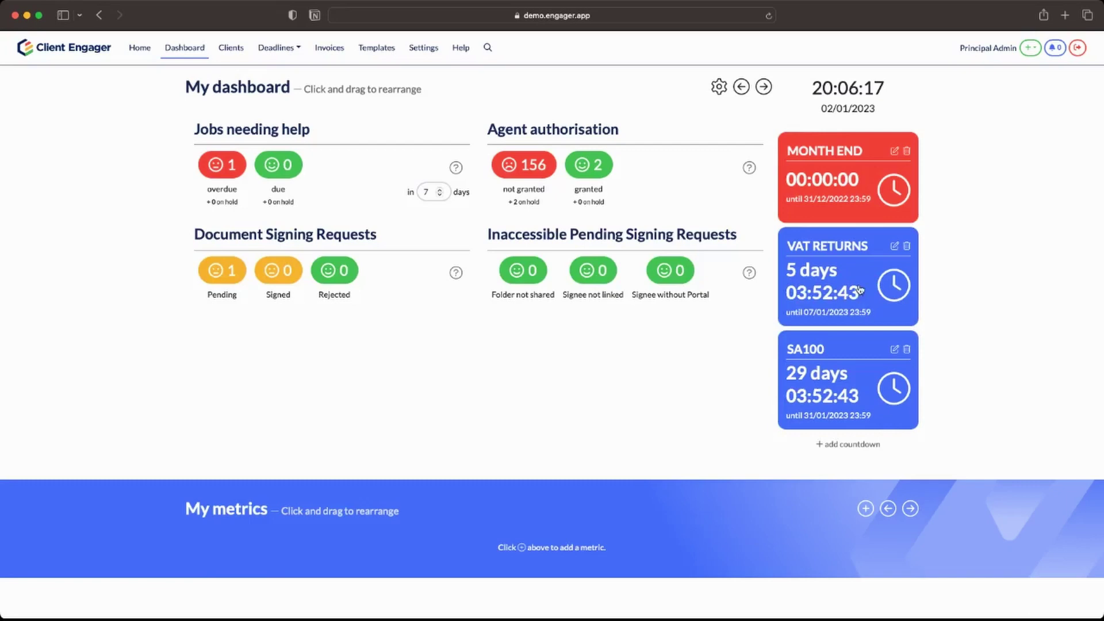
click(508, 283)
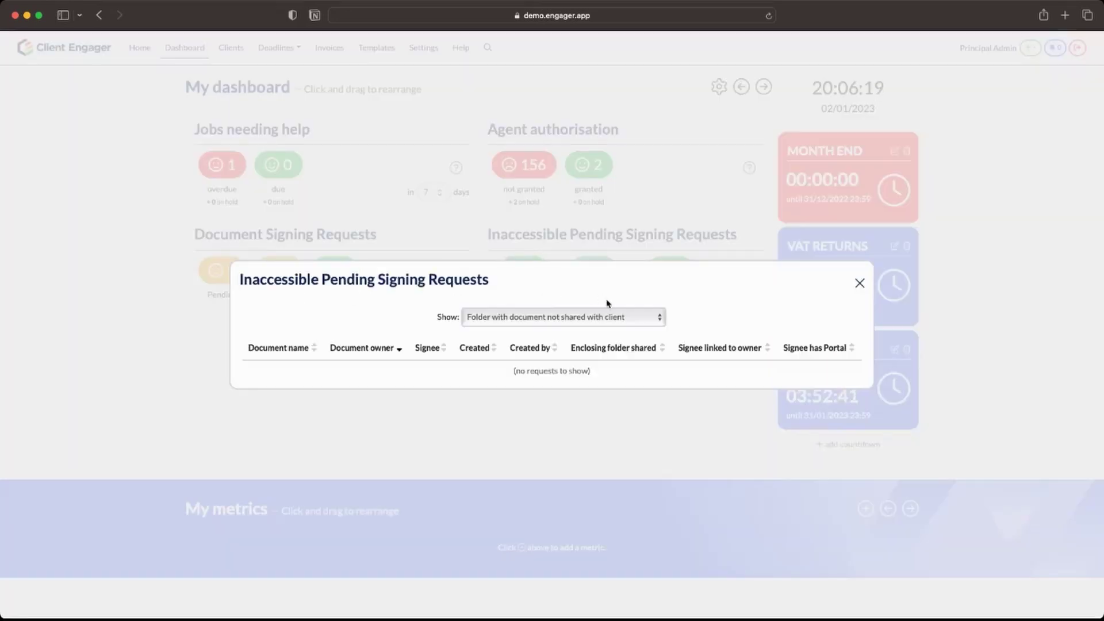
click(859, 285)
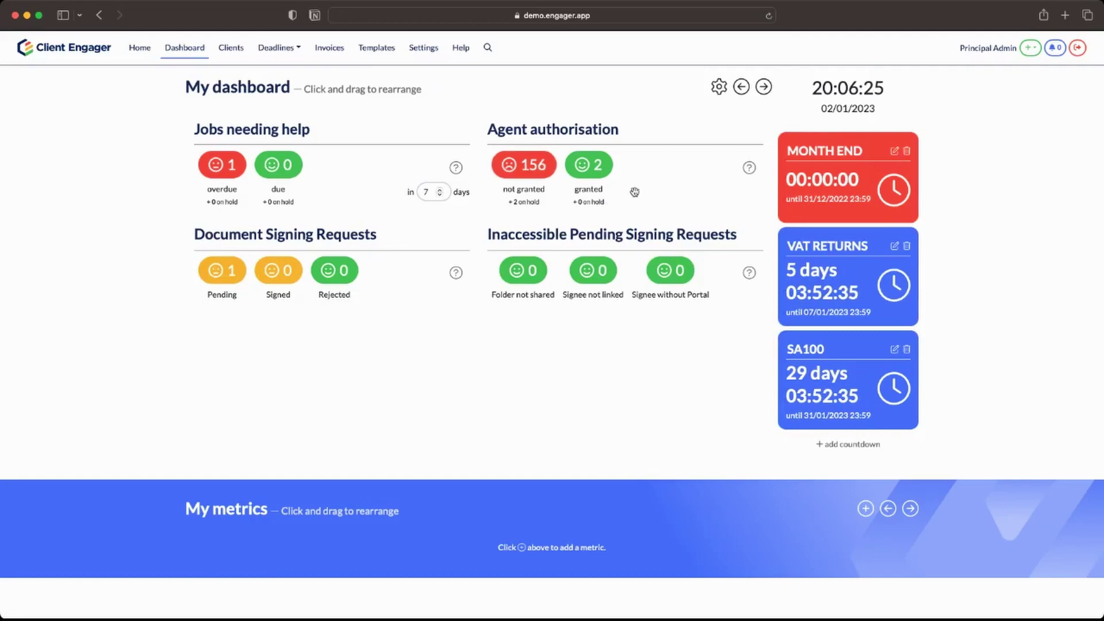
click(1054, 48)
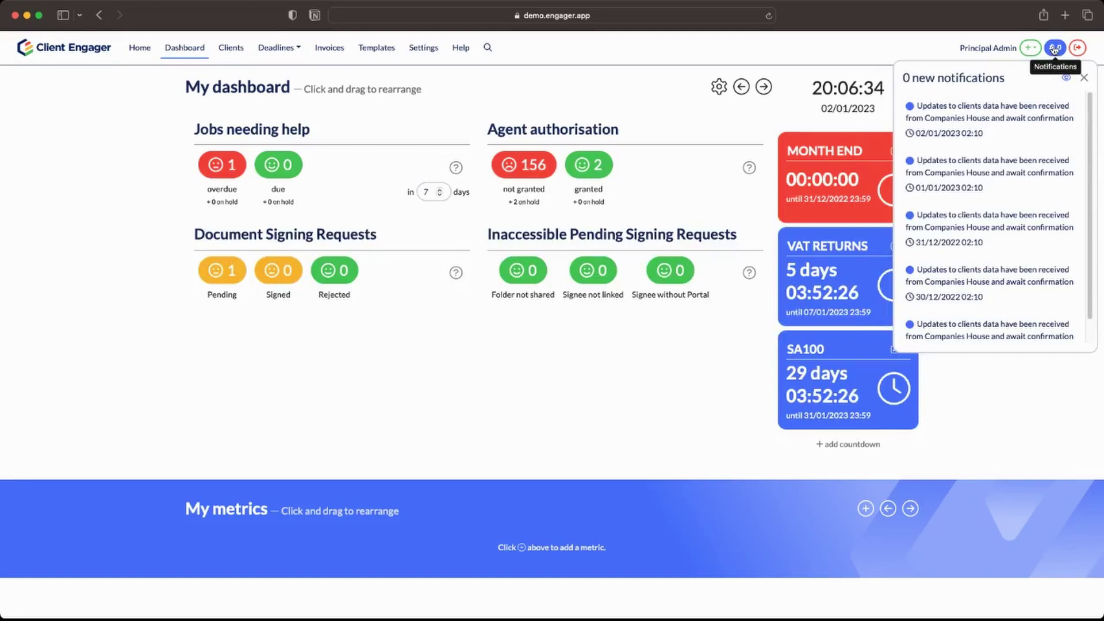
Close the notifications panel.
click(1054, 49)
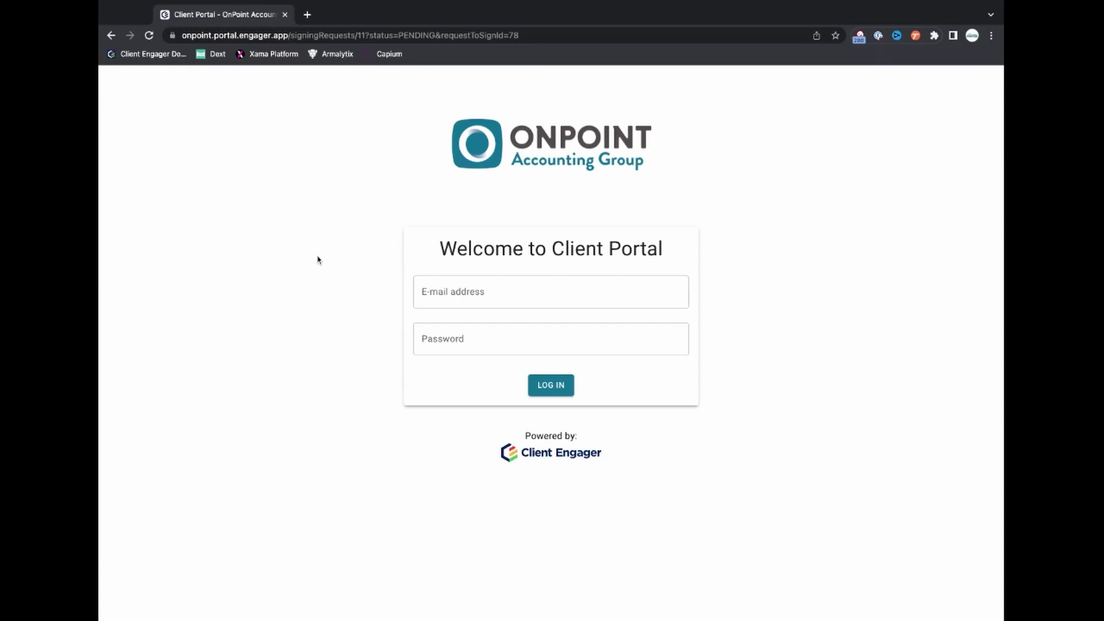
Log in to the client portal with the password manager's saved e-mail and password.
key(super+backslash)
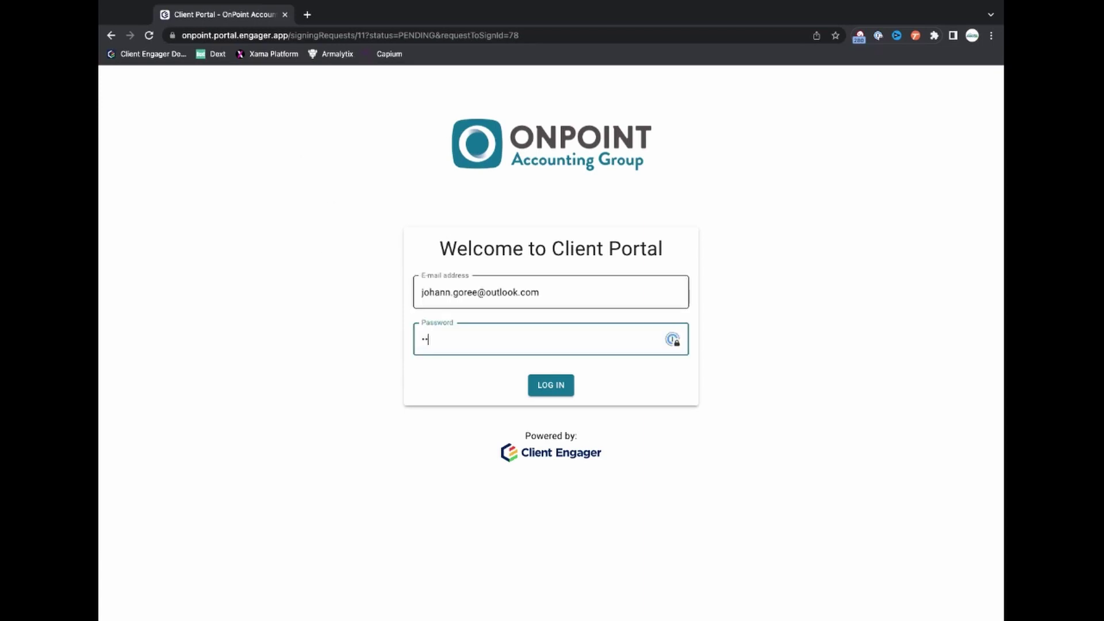
key(Return)
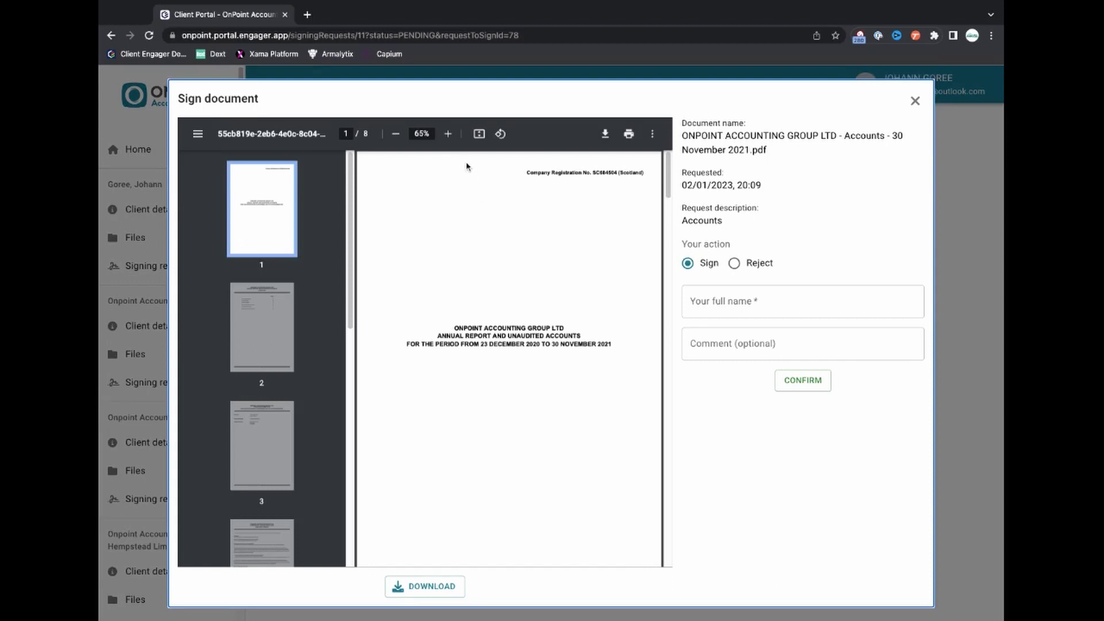
Scroll through the 8-page Accounts 30 November 2021 PDF in the Sign document dialog.
scroll(508, 259, down, 2)
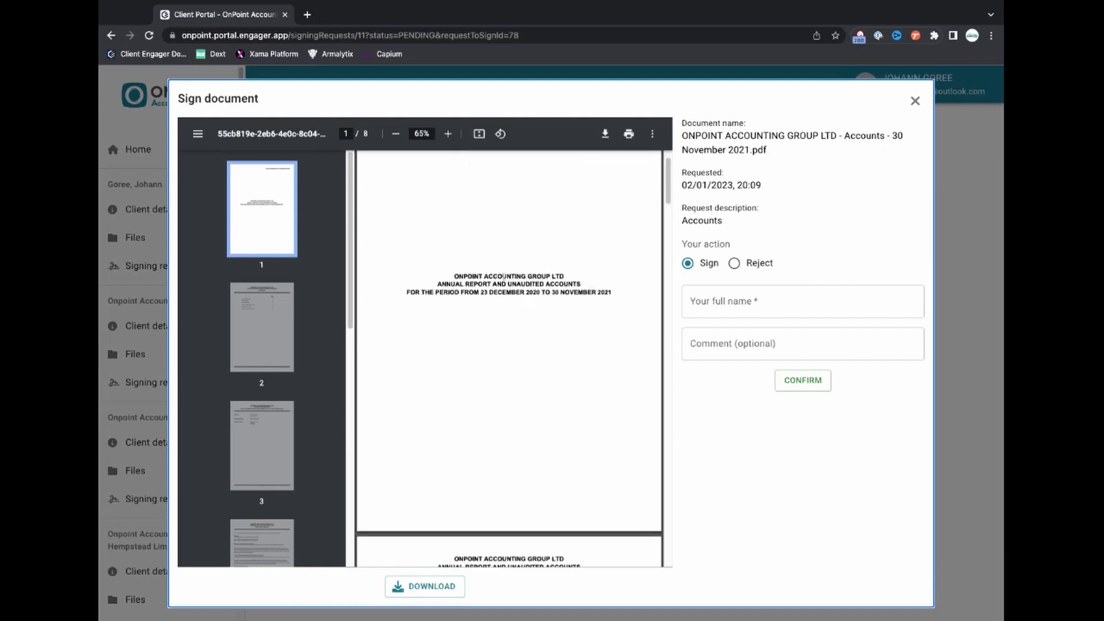
scroll(500, 277, up, 2)
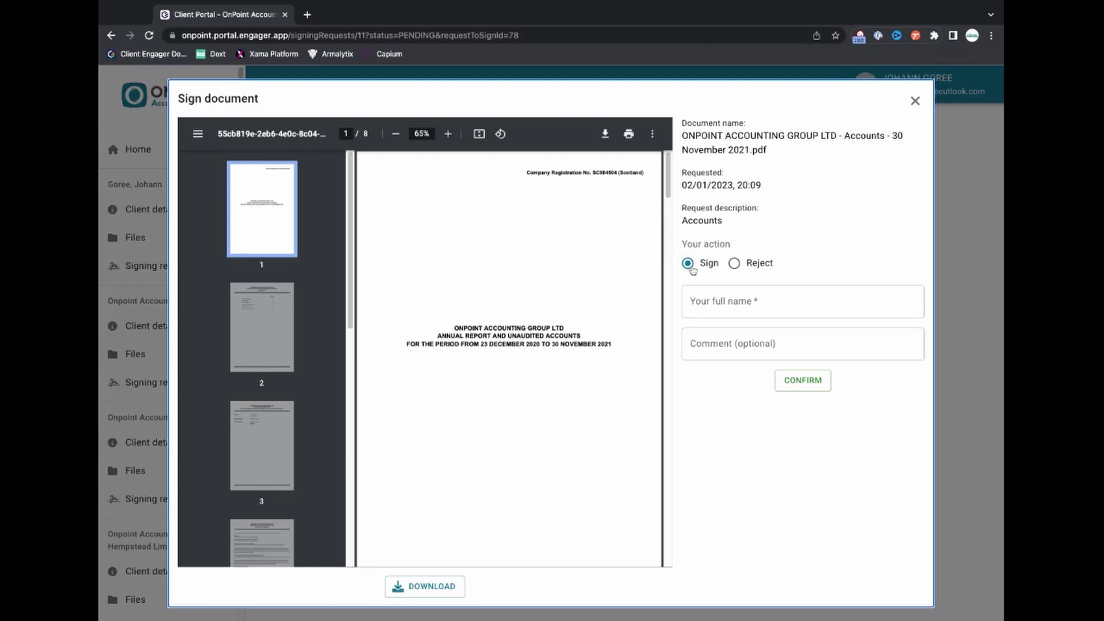
Sign the Accounts PDF by entering the client's full name as signer, leaving the comment empty, and confirm.
click(738, 266)
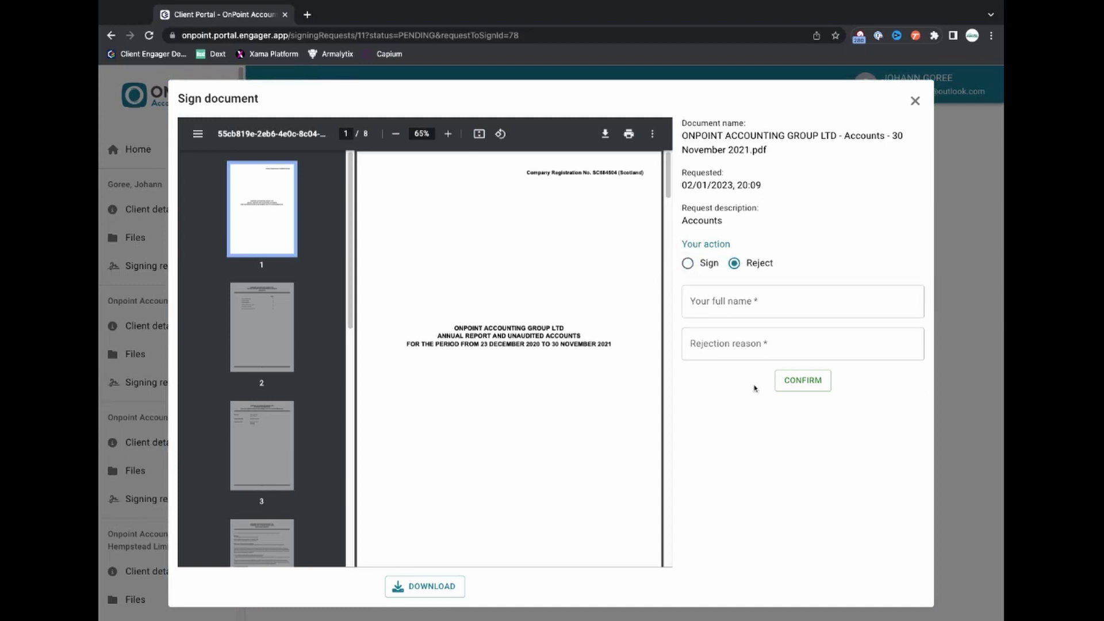
click(750, 344)
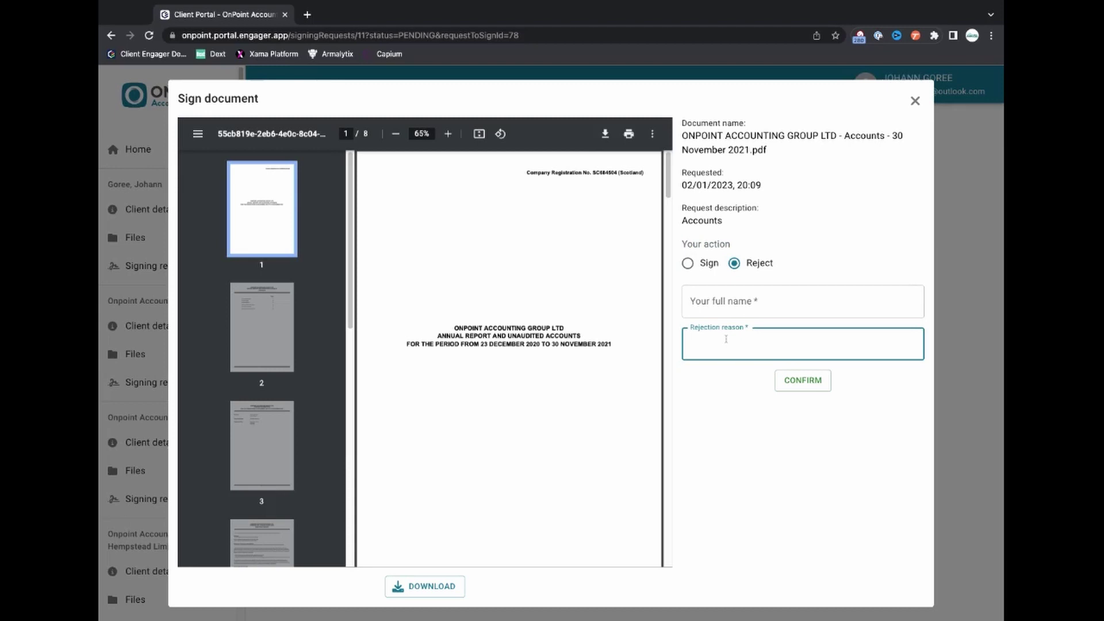
click(691, 265)
click(716, 298)
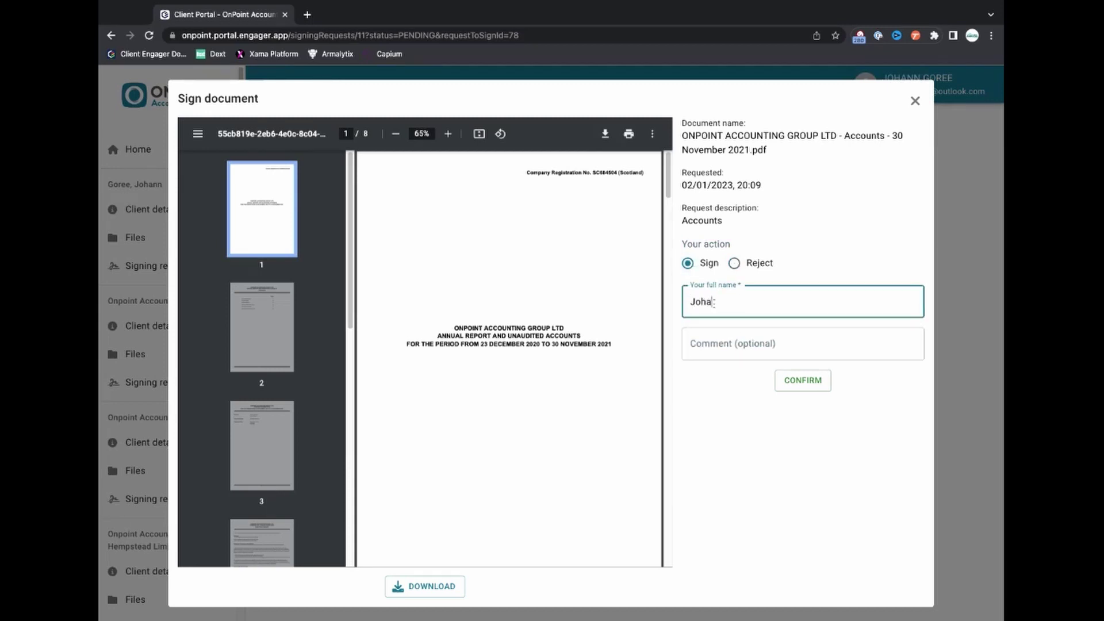
click(743, 353)
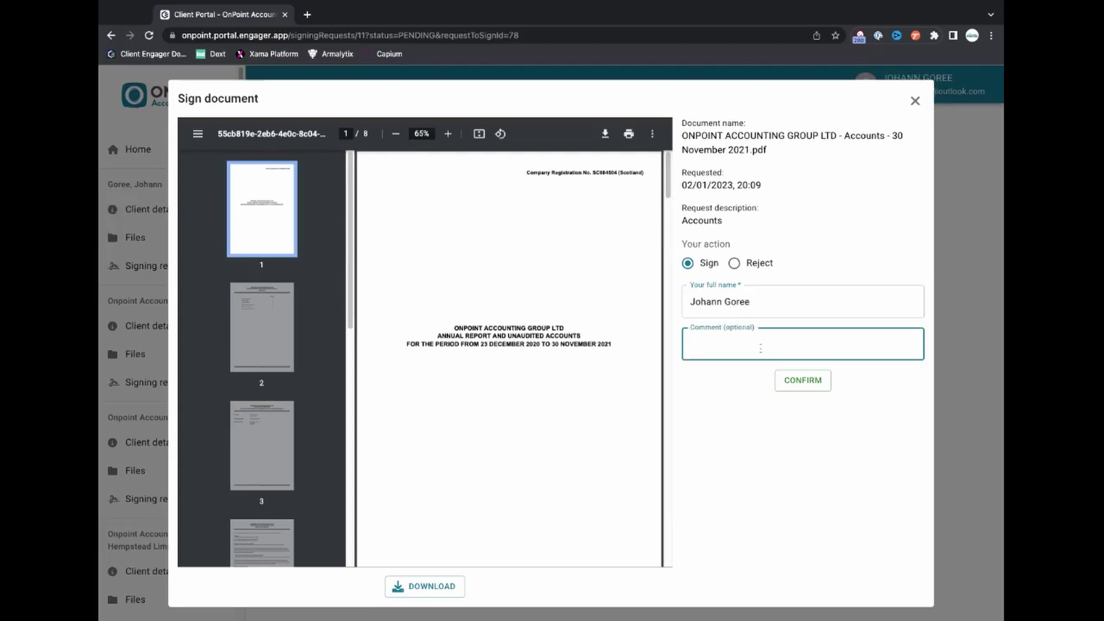
click(795, 384)
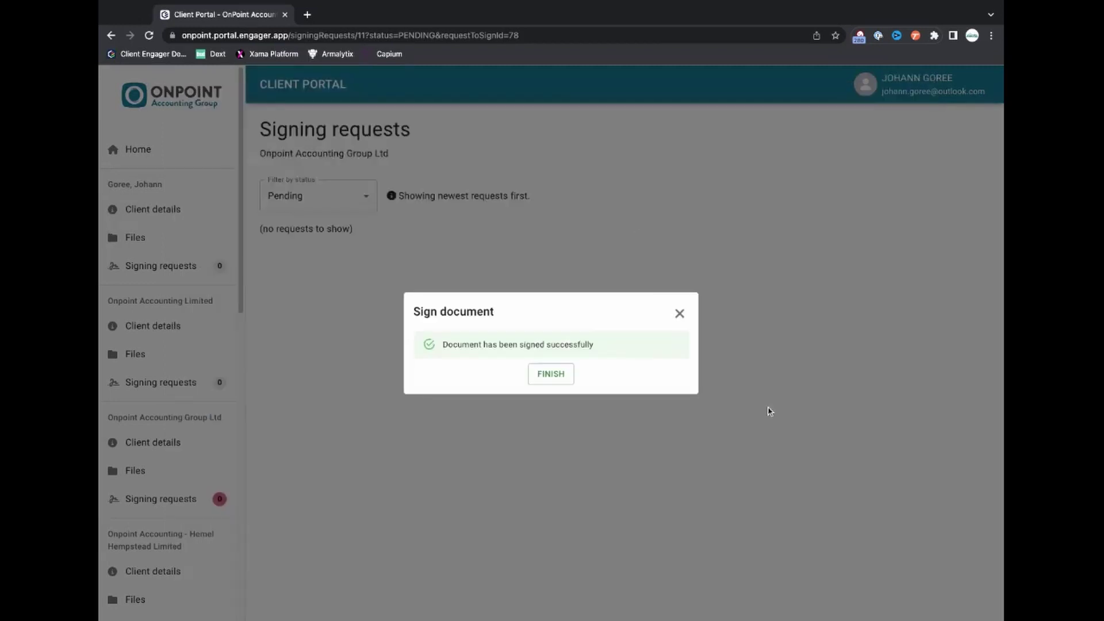
Dismiss the signing success message with FINISH.
click(546, 375)
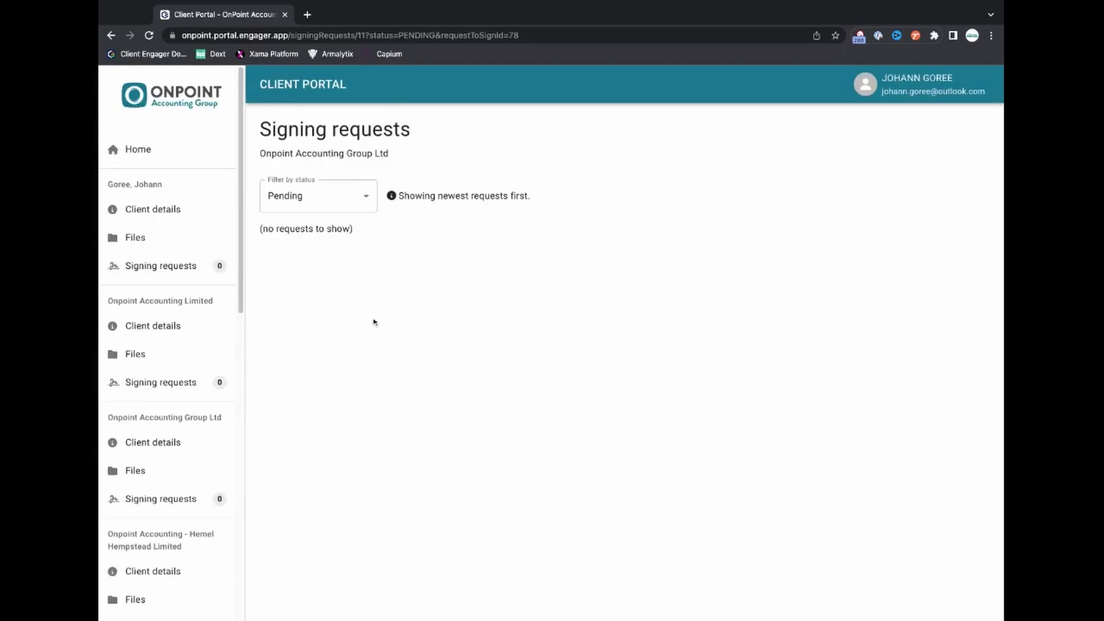
scroll(188, 301, down, 1)
scroll(187, 296, down, 1)
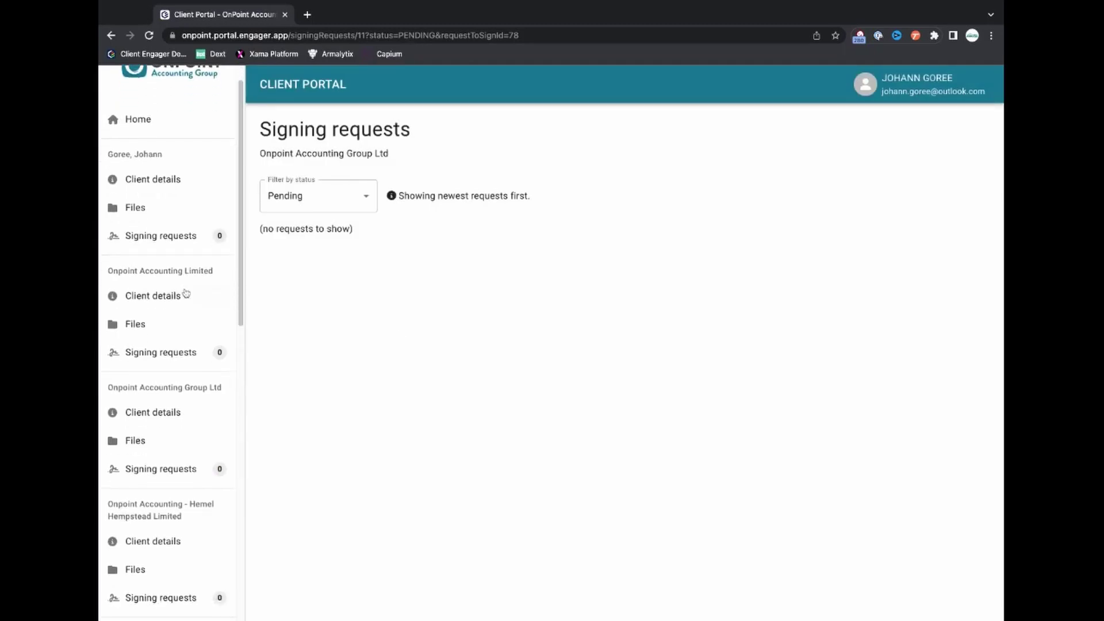
scroll(173, 287, up, 1)
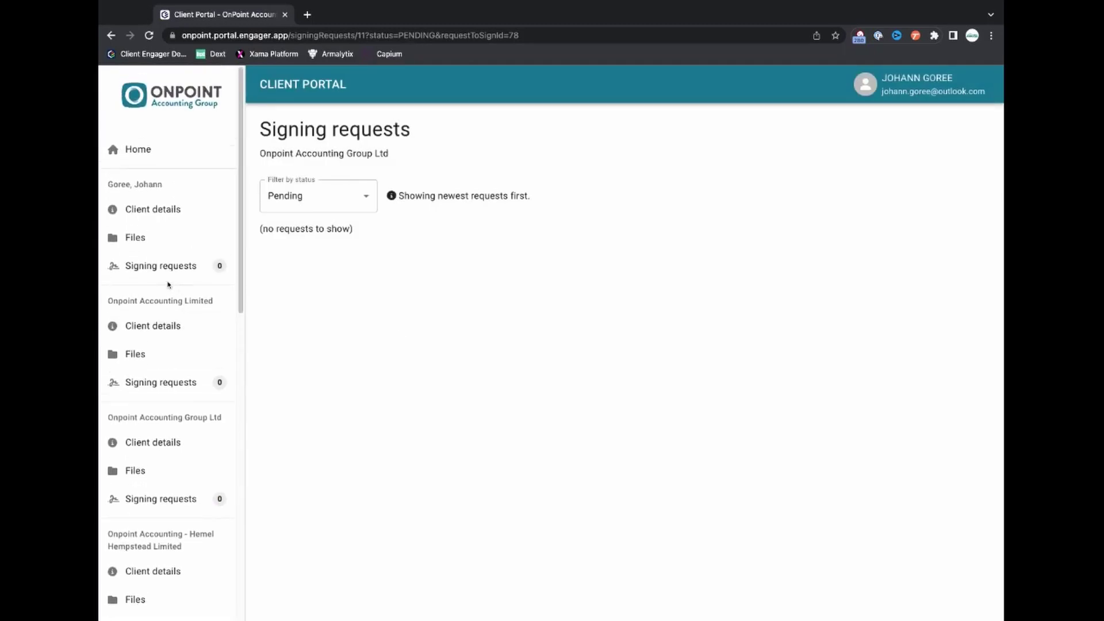
Show the sole trader's Client details page with contact preferences and the SA100 service.
click(157, 211)
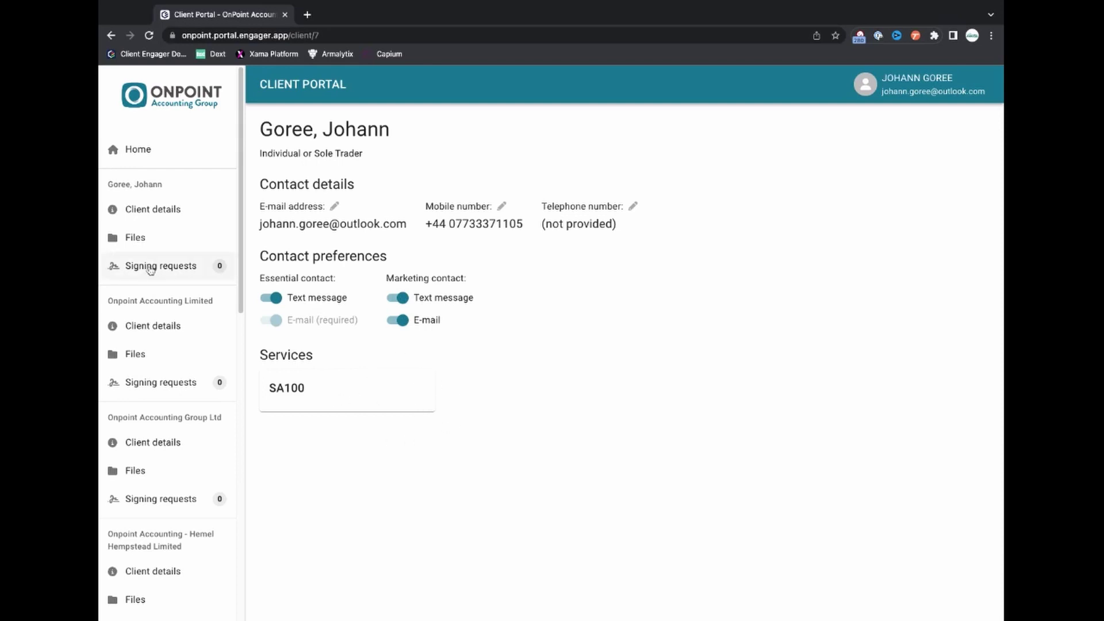
scroll(160, 256, down, 1)
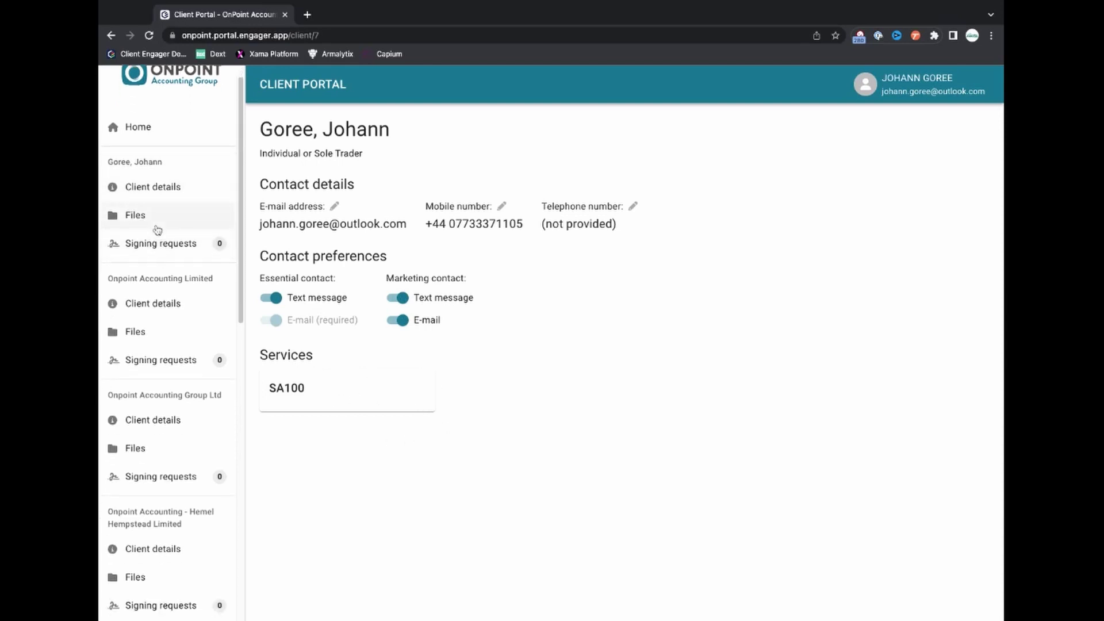
scroll(157, 243, down, 1)
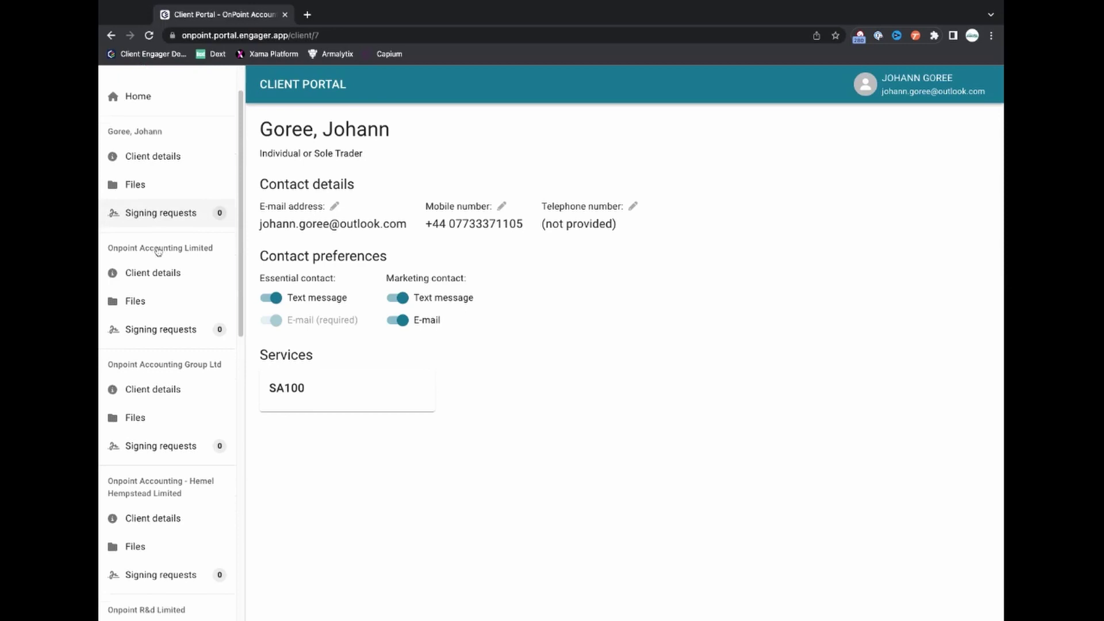
Check the individual client's signing requests for all statuses, then show Onpoint Accounting Group Ltd's with Accounts Signed.
click(161, 214)
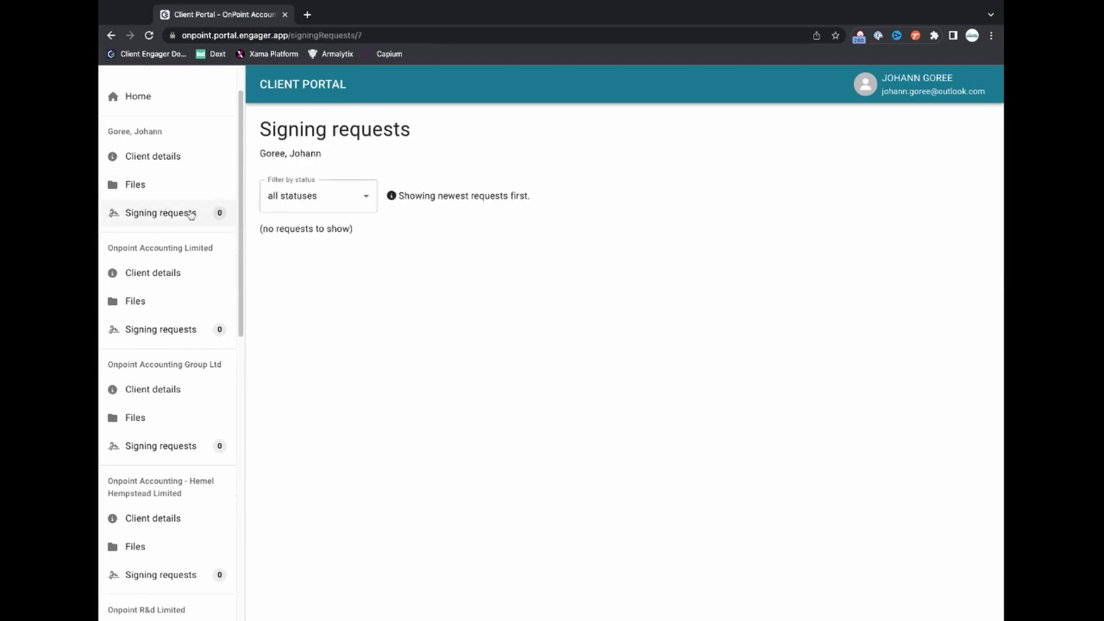
click(367, 208)
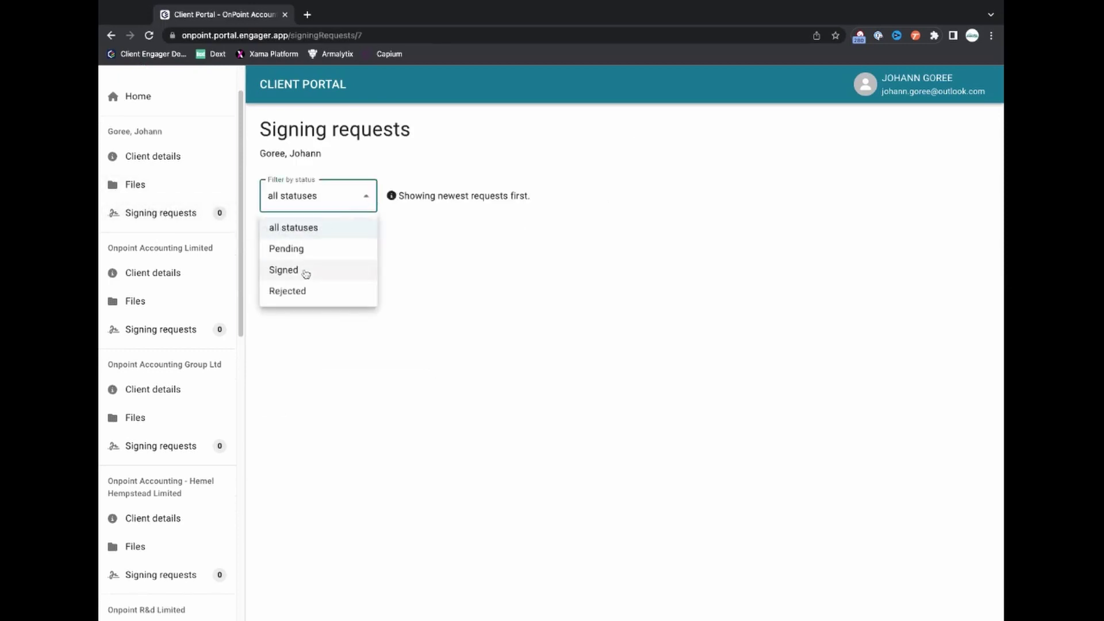
click(316, 238)
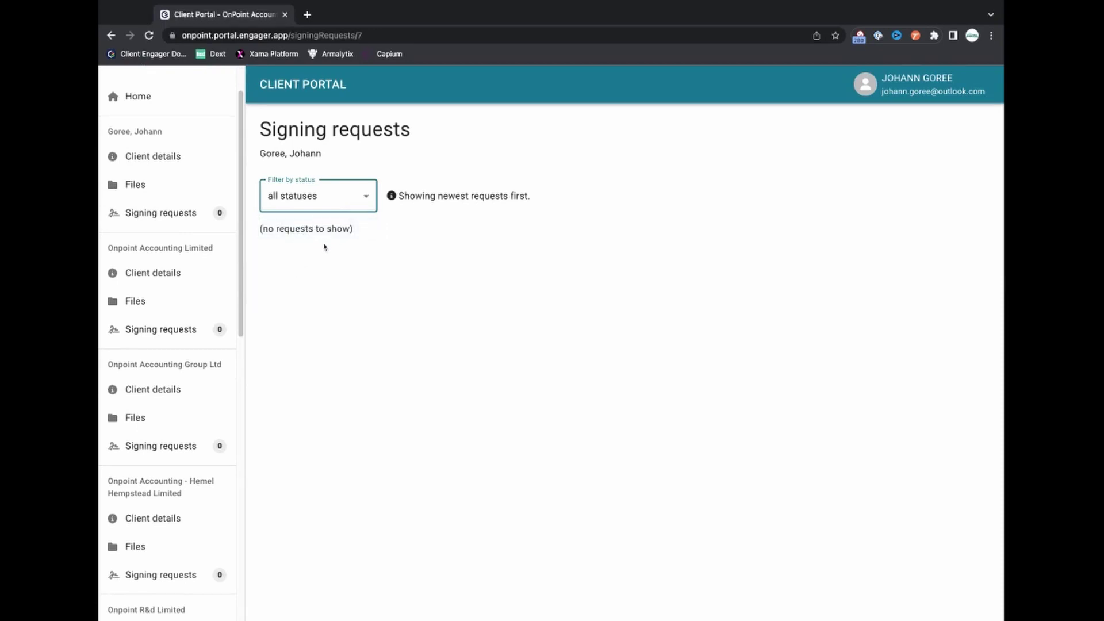
scroll(161, 383, down, 1)
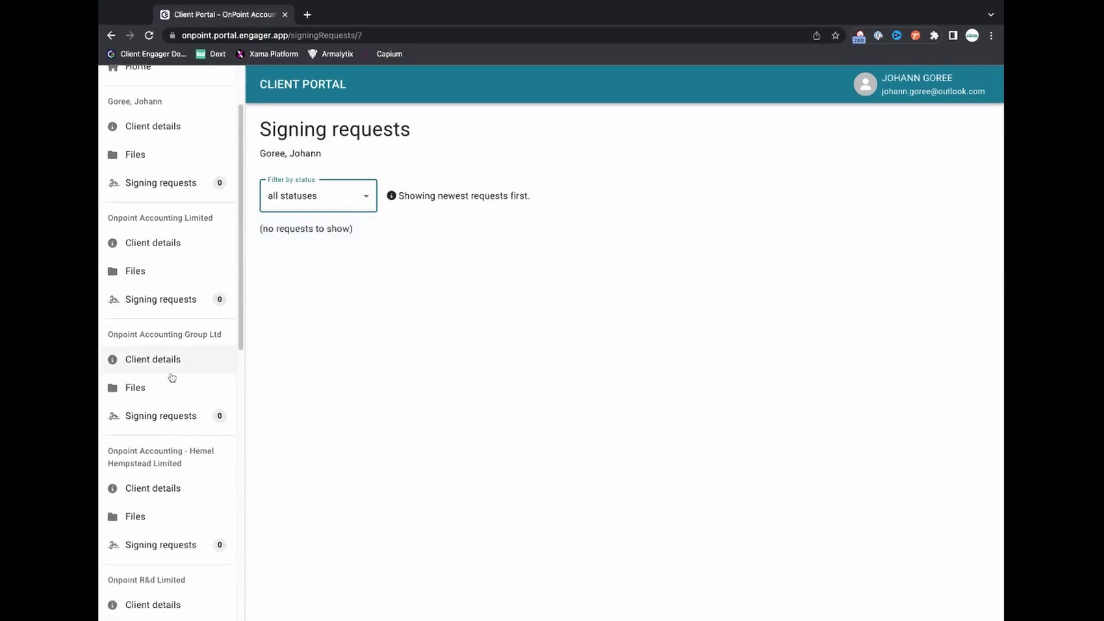
click(161, 409)
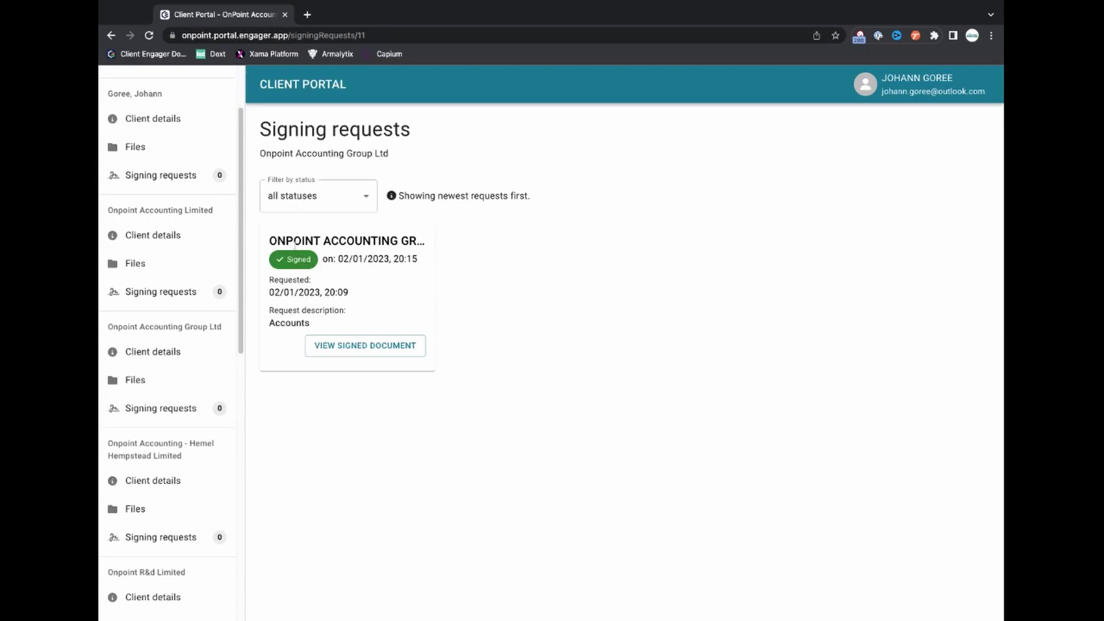
click(358, 350)
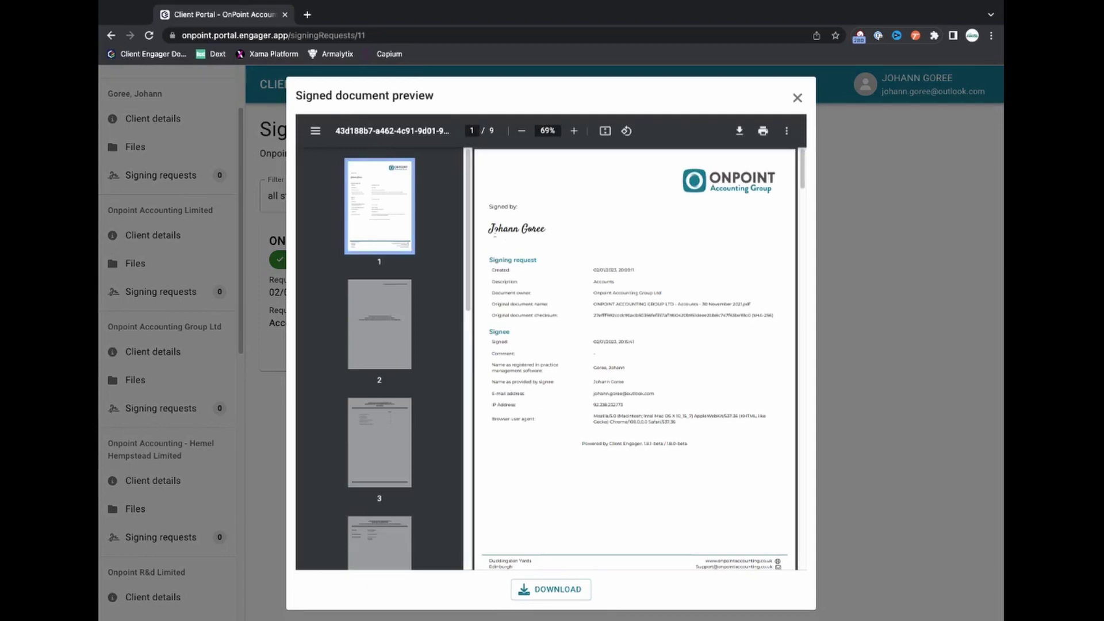
scroll(598, 290, down, 2)
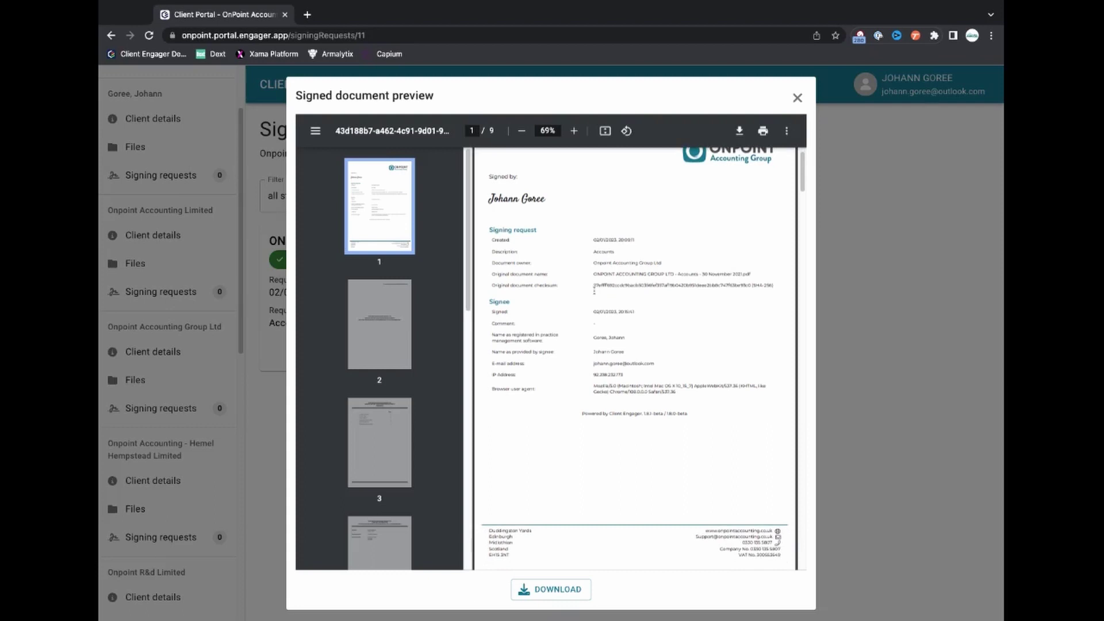
scroll(593, 296, down, 2)
scroll(593, 294, up, 4)
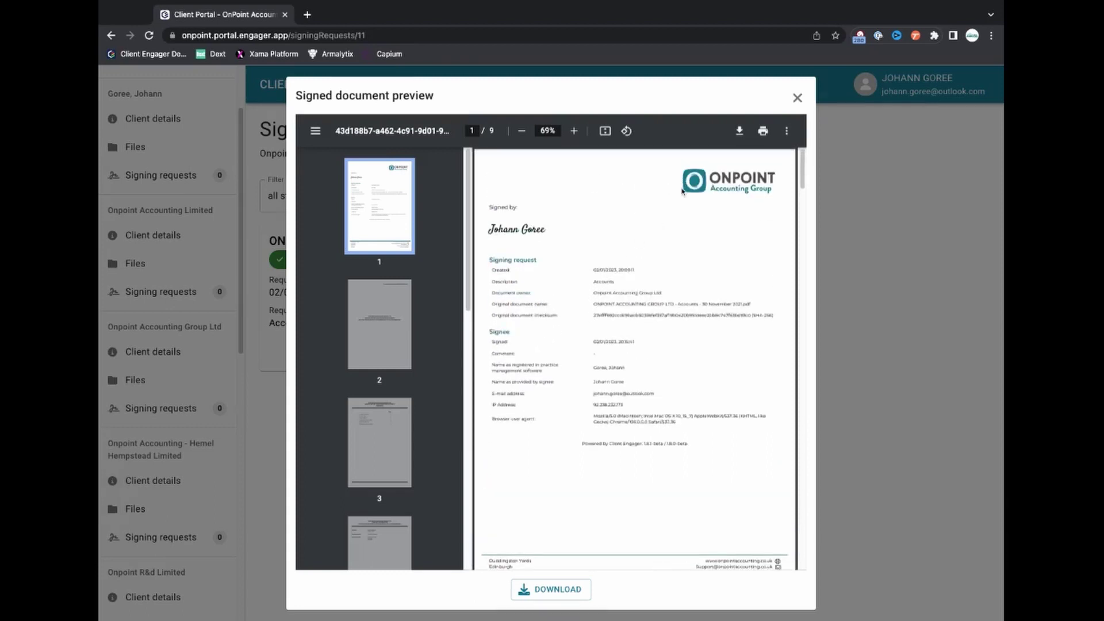
scroll(668, 220, down, 10)
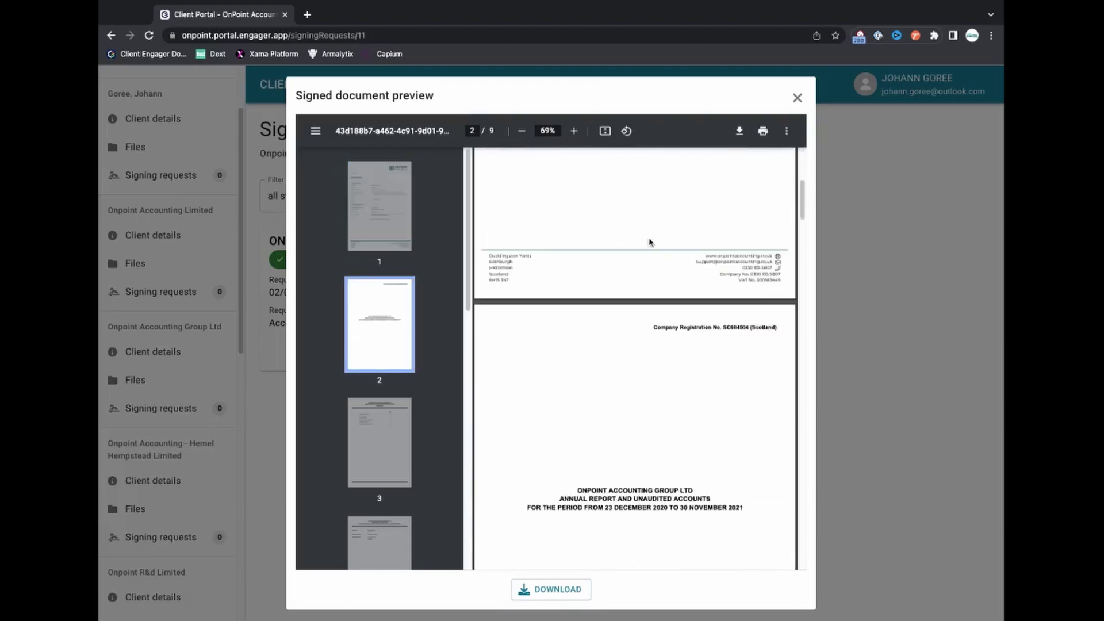
scroll(649, 241, down, 7)
scroll(645, 243, up, 12)
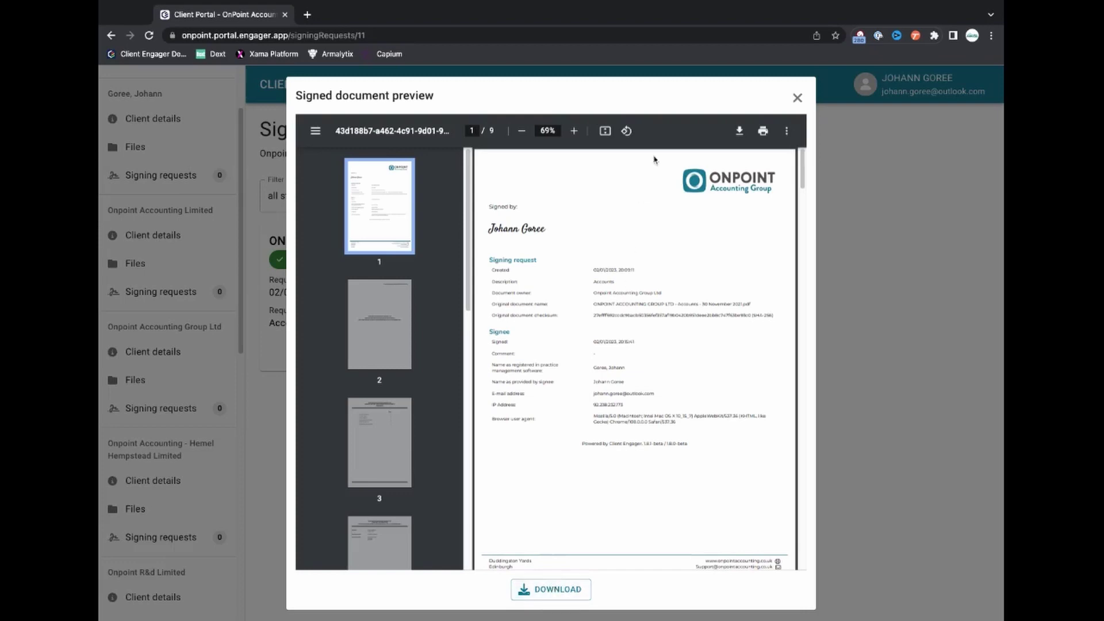
click(797, 99)
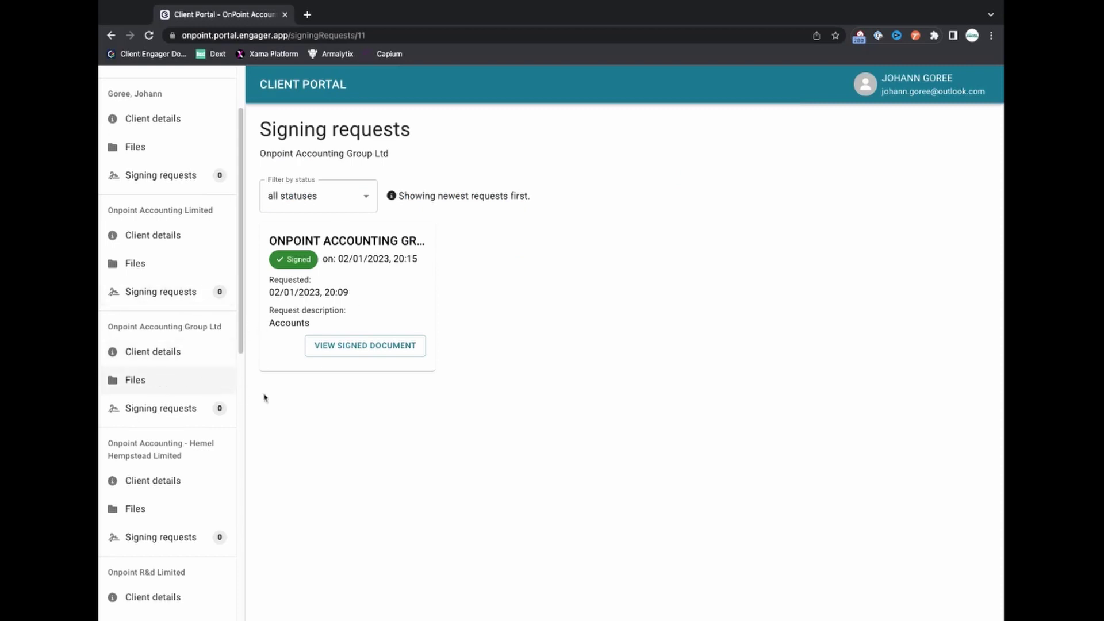
Browse Onpoint Accounting Group Ltd's Files to Accounts / YE 2021, showing the Onpoint Accounts PDF.
click(160, 377)
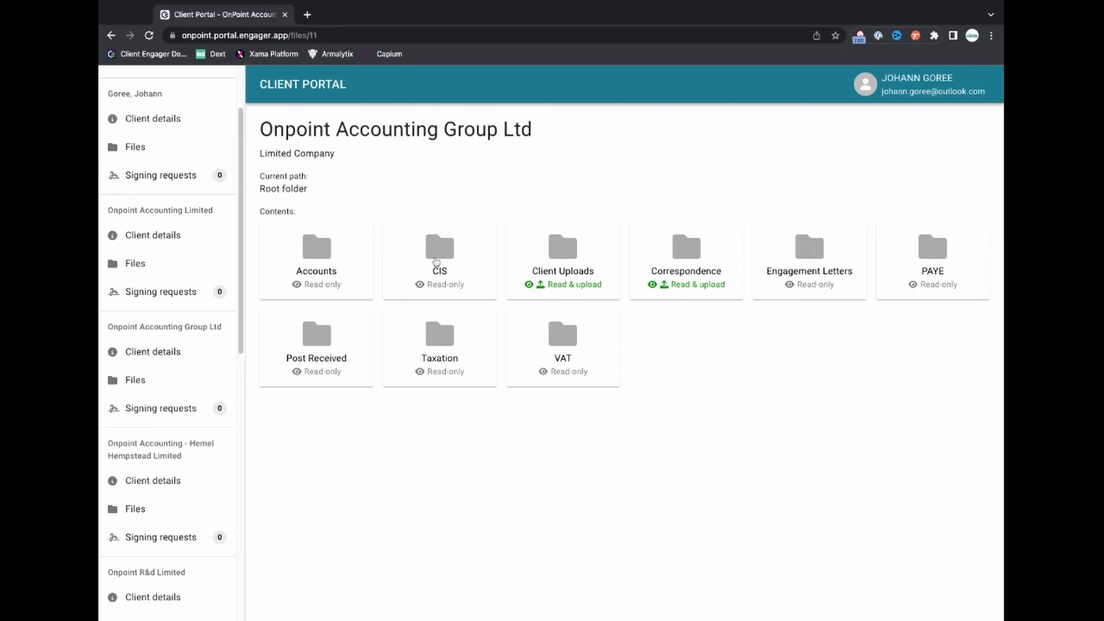
click(367, 271)
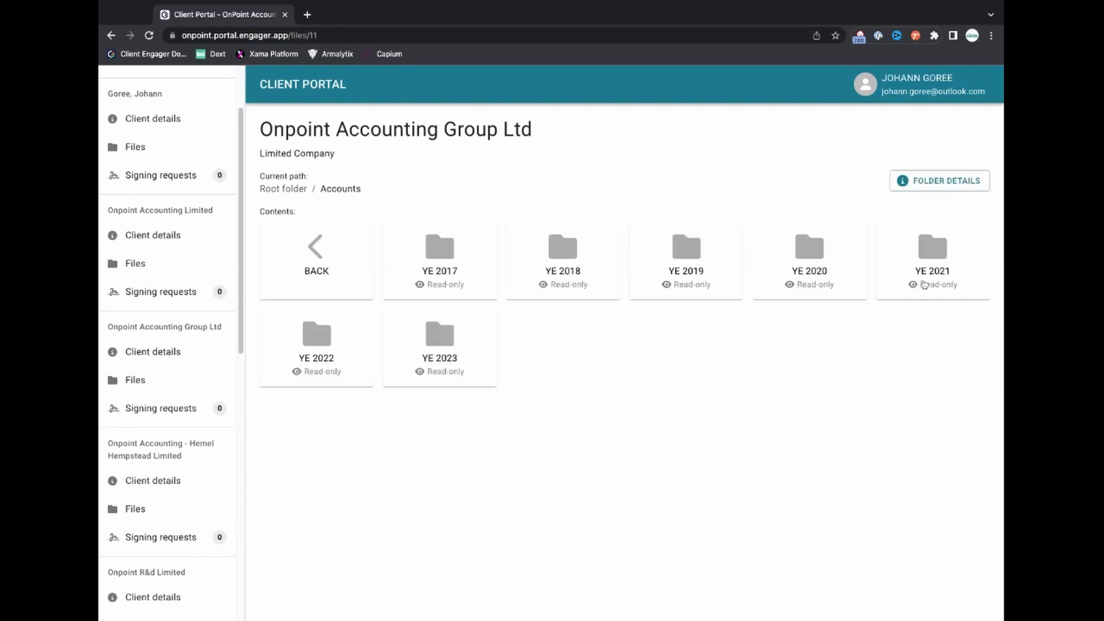
click(935, 258)
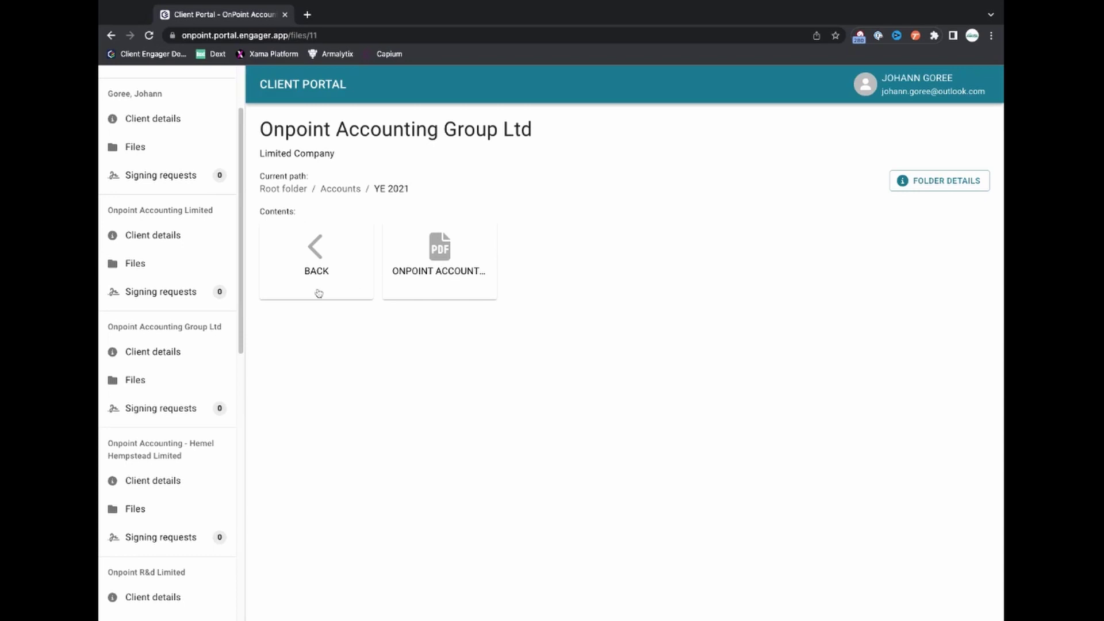
Go back to Onpoint Accounting Group Ltd's signing requests, showing Accounts signed 02/01/2023, 20:15.
click(179, 415)
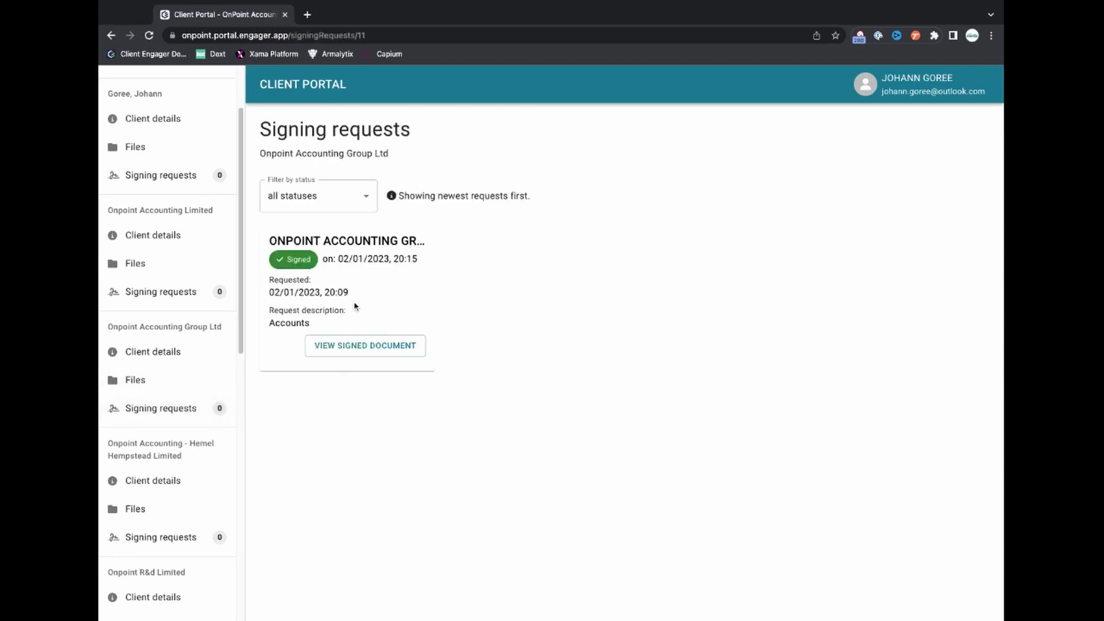